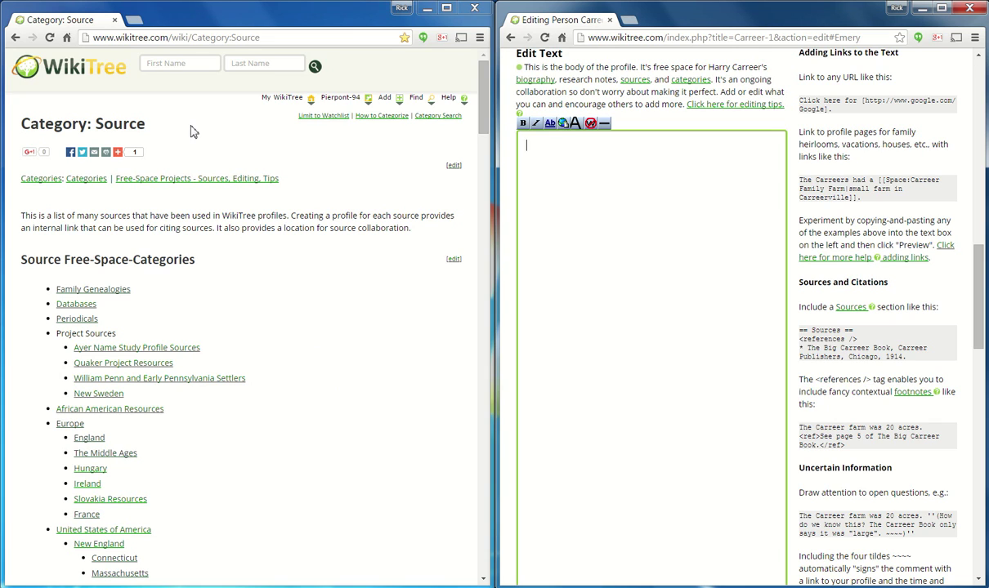
Look through the Source category page, including its free-space categories and its alphabetical list of source profiles.
left_click(232, 41)
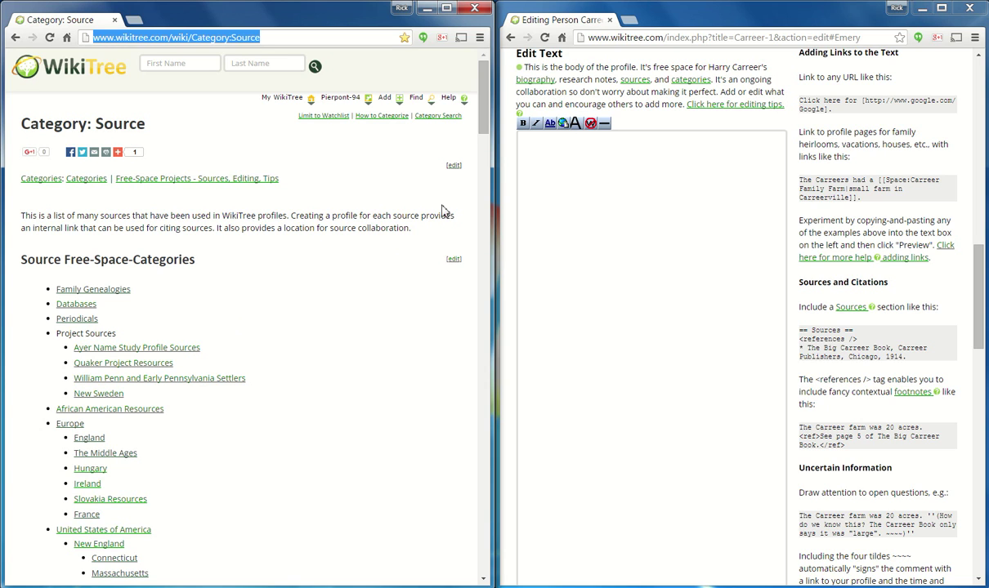
left_click_drag(482, 150, 480, 280)
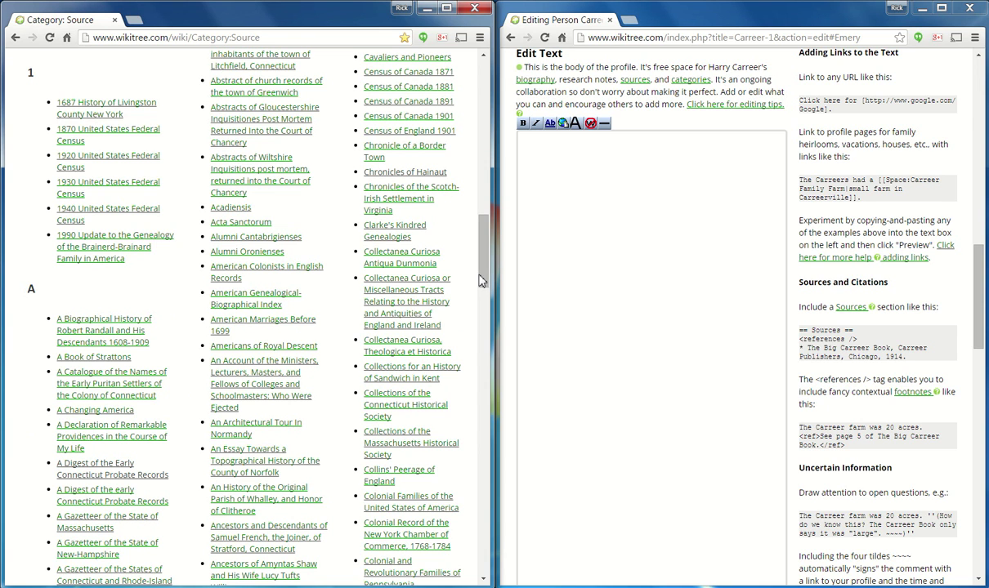
left_click_drag(480, 281, 483, 250)
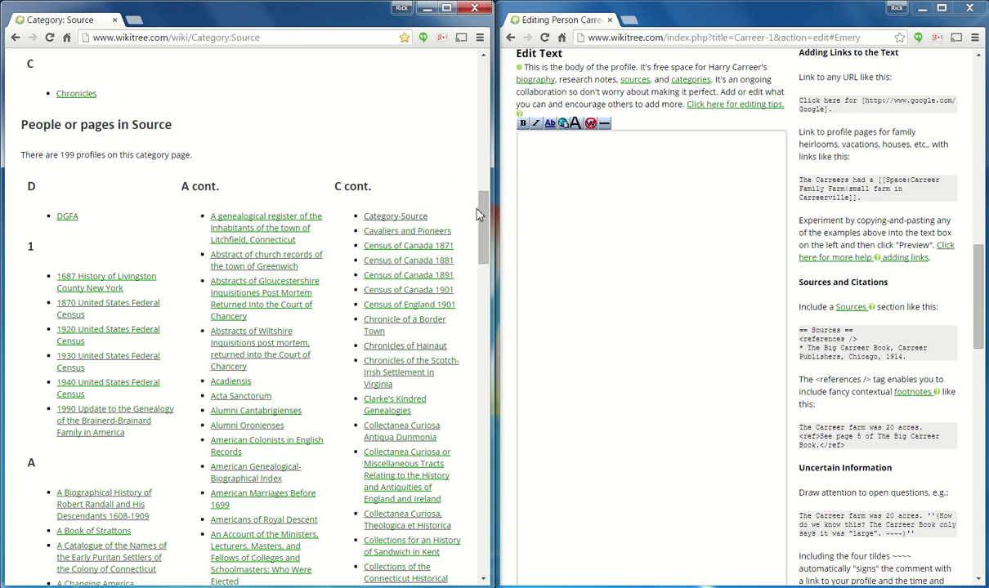
left_click_drag(483, 214, 482, 208)
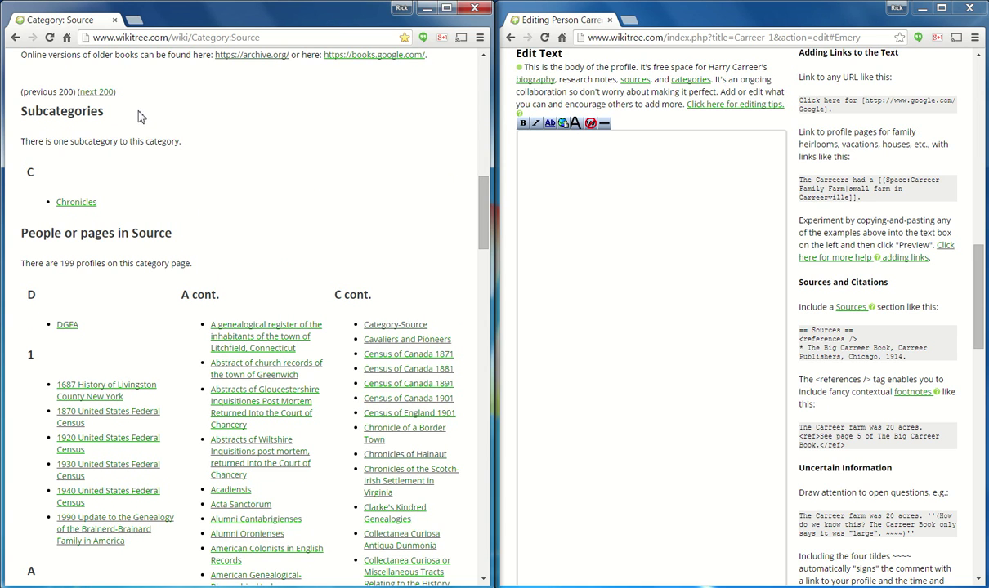
left_click_drag(482, 197, 482, 190)
scroll(470, 134, "up", 7)
scroll(470, 135, "up", 1)
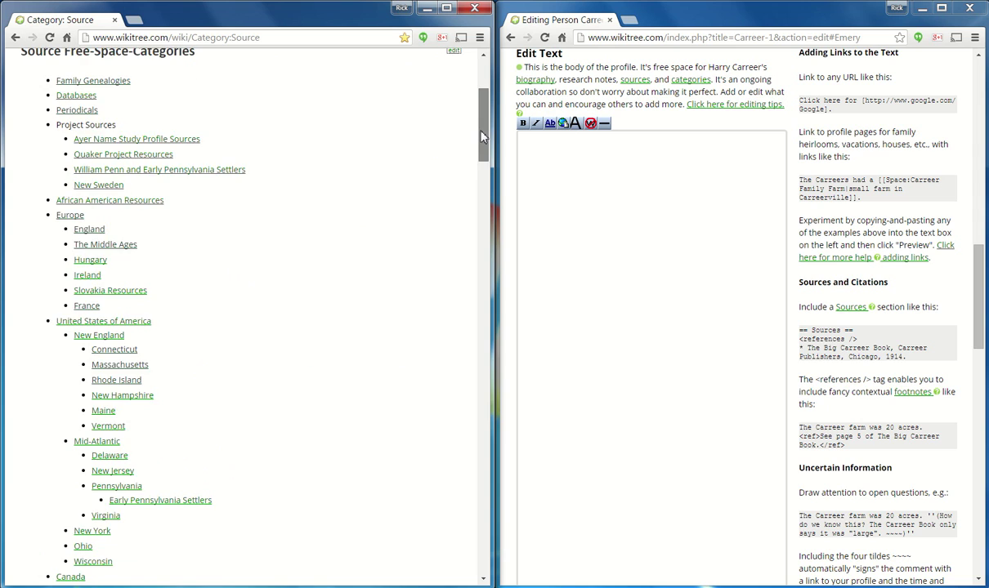
scroll(482, 137, "up", 1)
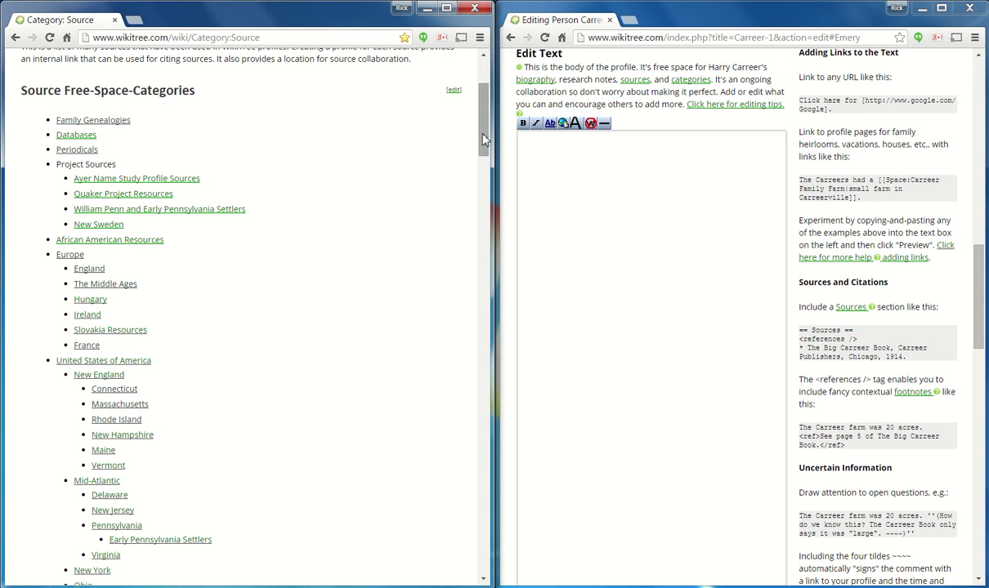
scroll(482, 140, "down", 1)
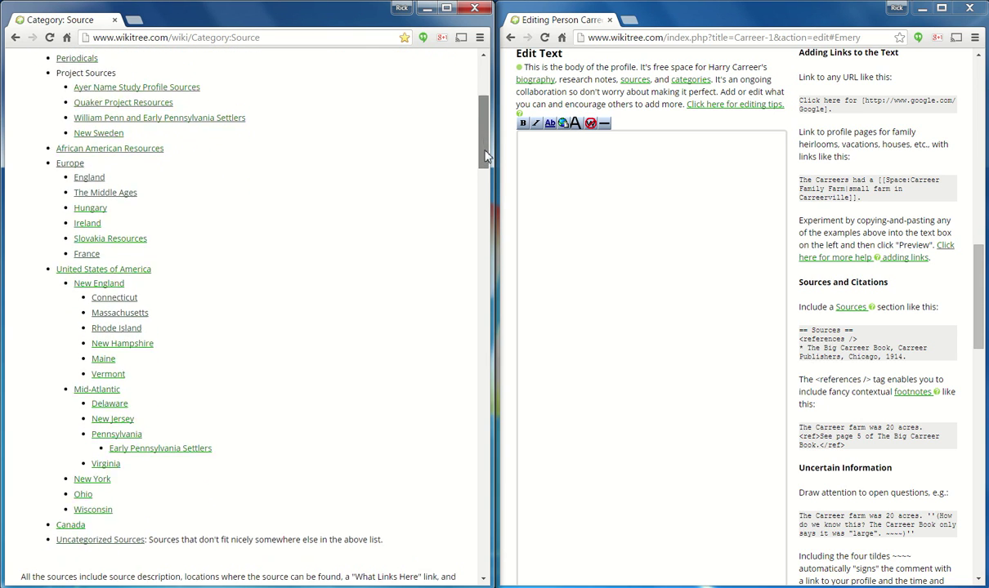
scroll(484, 155, "down", 1)
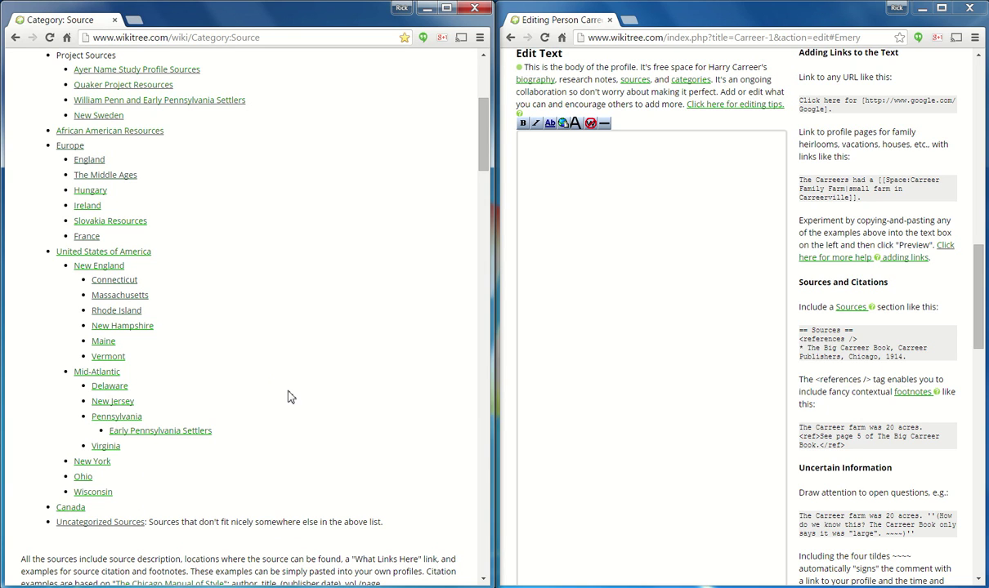
scroll(485, 114, "up", 1)
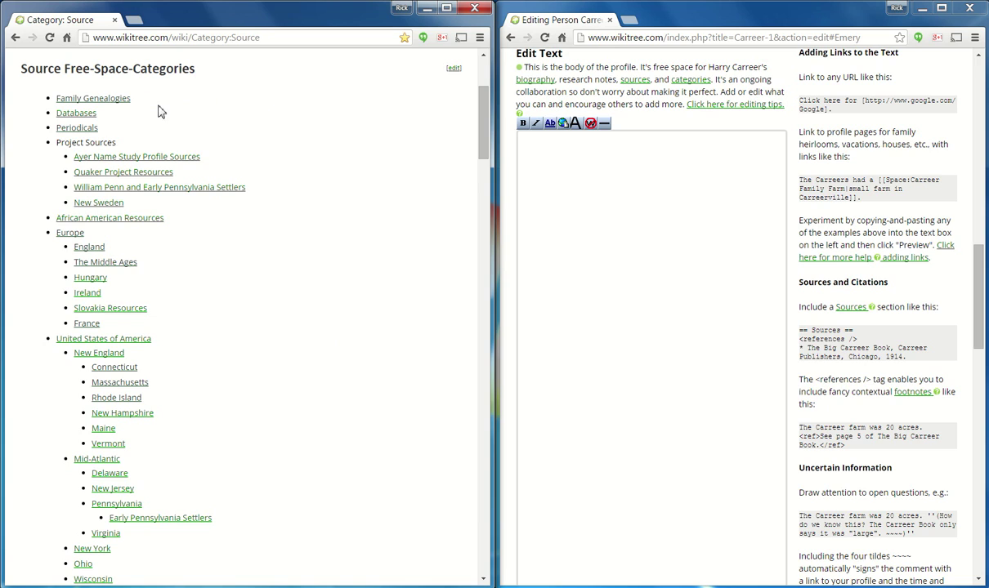
Open the Family Genealogies source page and look through its list of published genealogies.
left_click(111, 107)
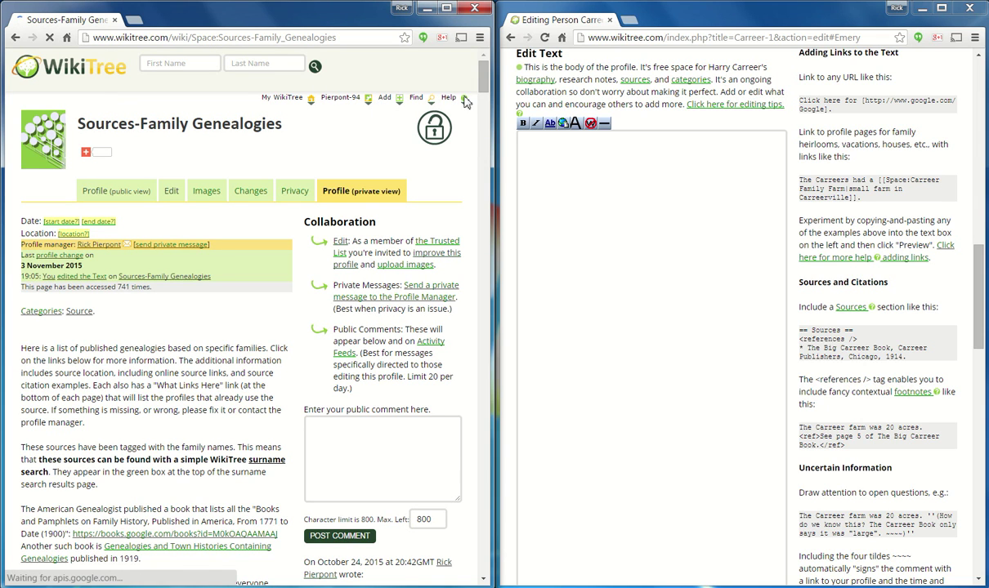
scroll(482, 97, "down", 1)
left_click_drag(482, 97, 482, 122)
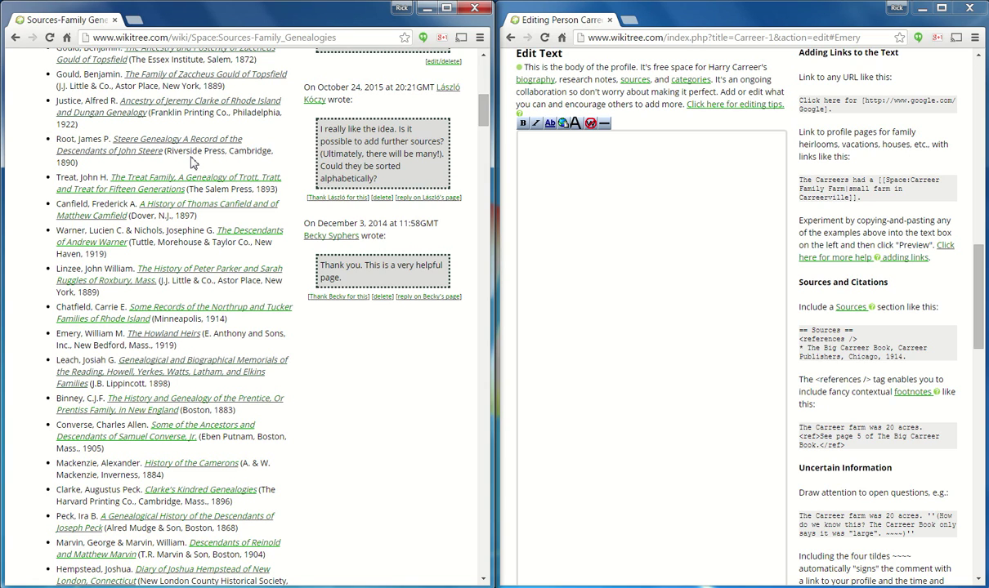
Find "howland" within the family genealogies page, look at the matching book entry and close the find tool.
key("ctrl+f")
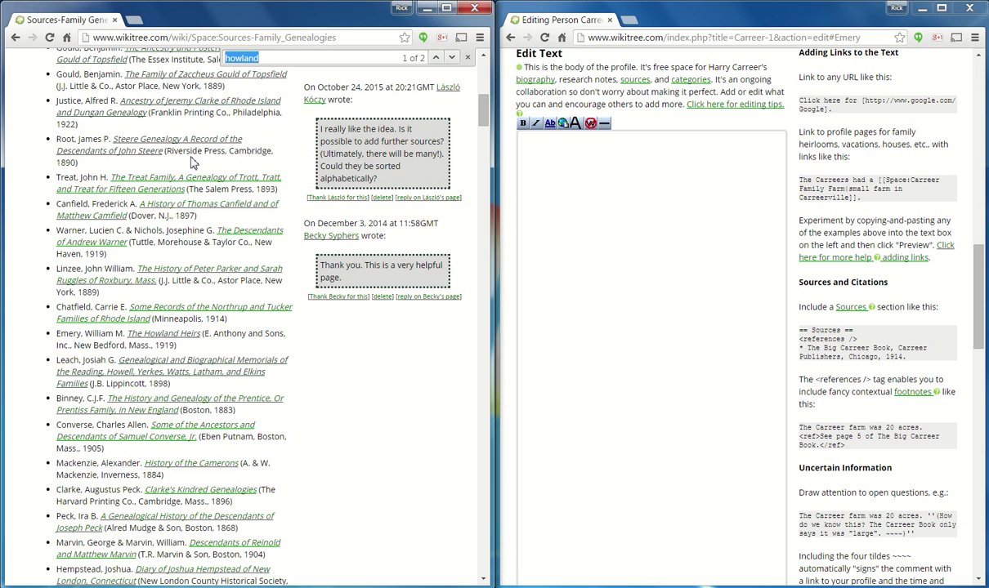
type("howla")
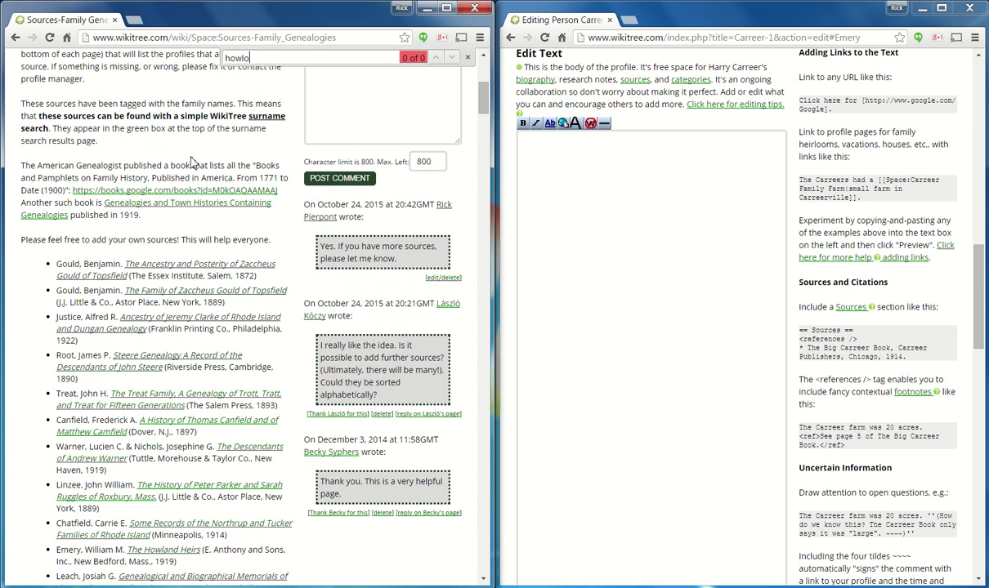
type("nd")
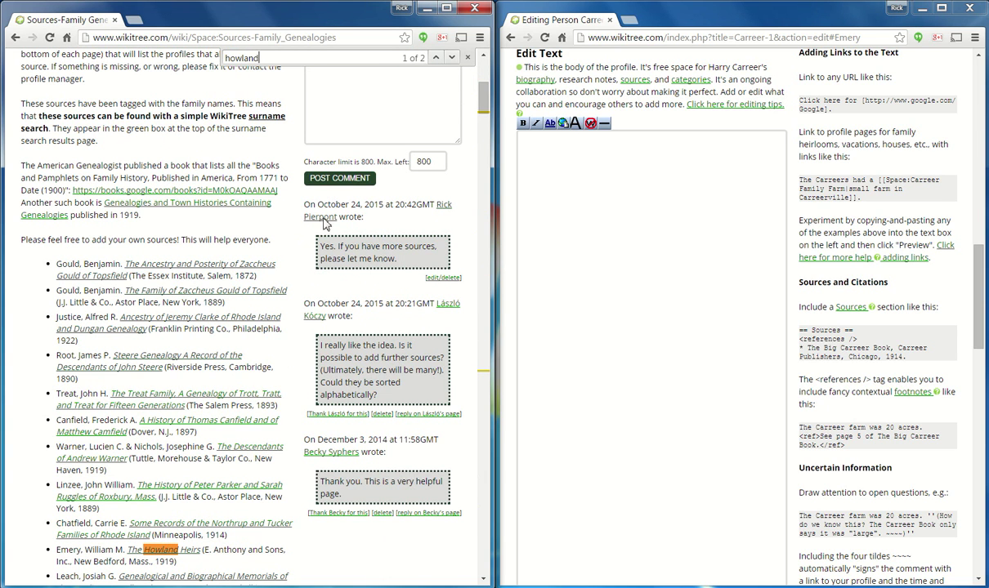
scroll(424, 212, "down", 3)
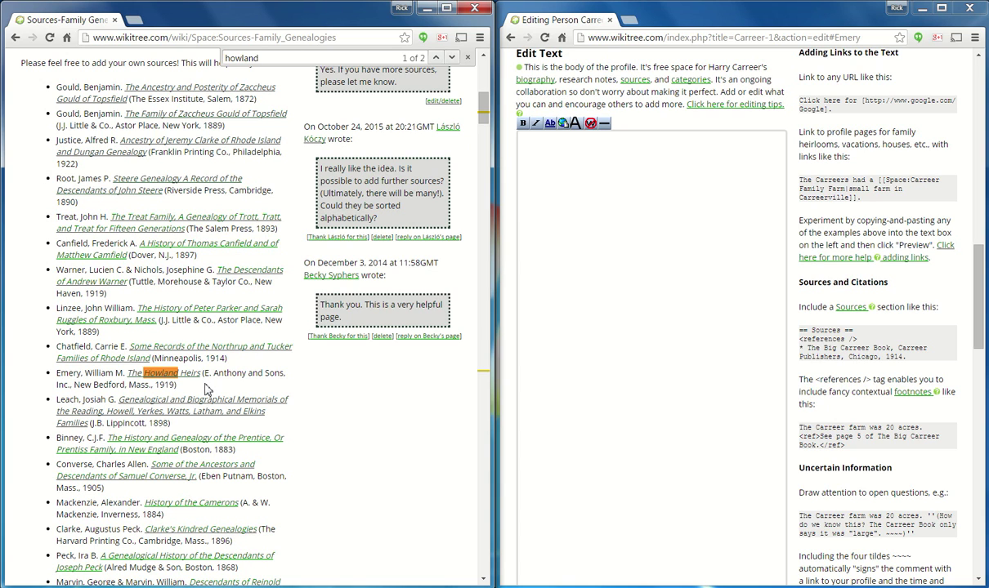
left_click(467, 57)
Search WikiTree for the surname Howland and open the free-space page The Howland Heirs.
left_click_drag(484, 109, 484, 74)
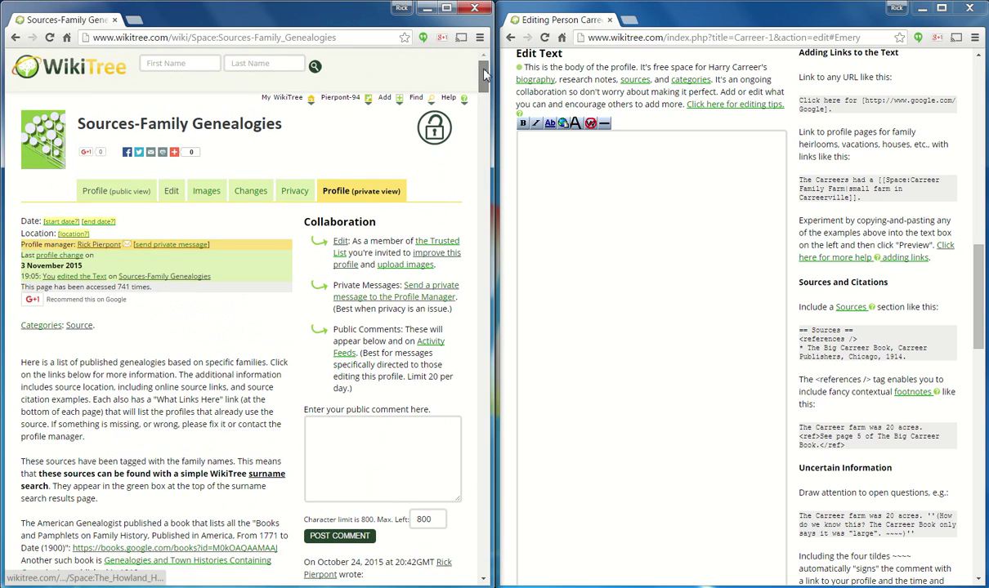
left_click(278, 64)
type("How")
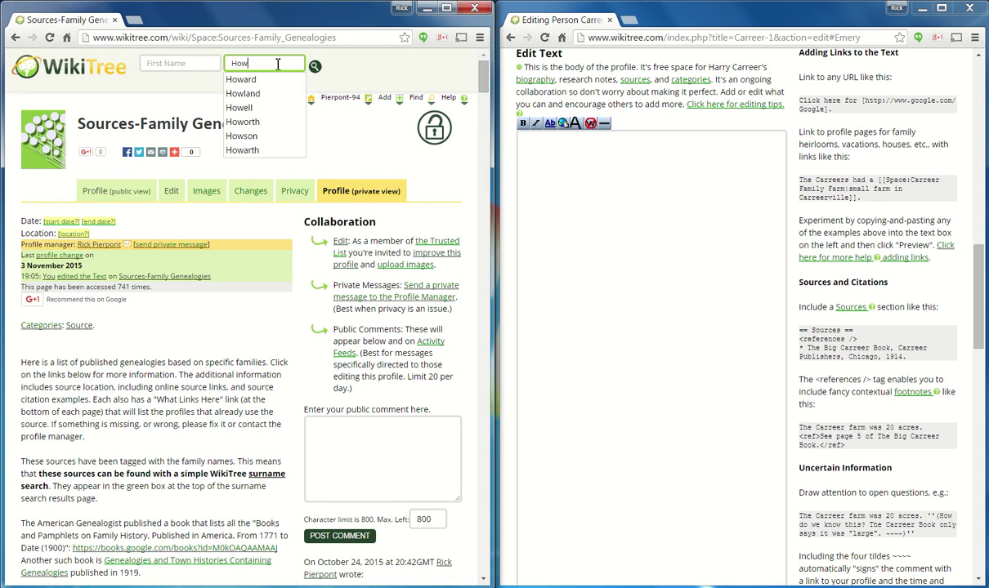
type("land")
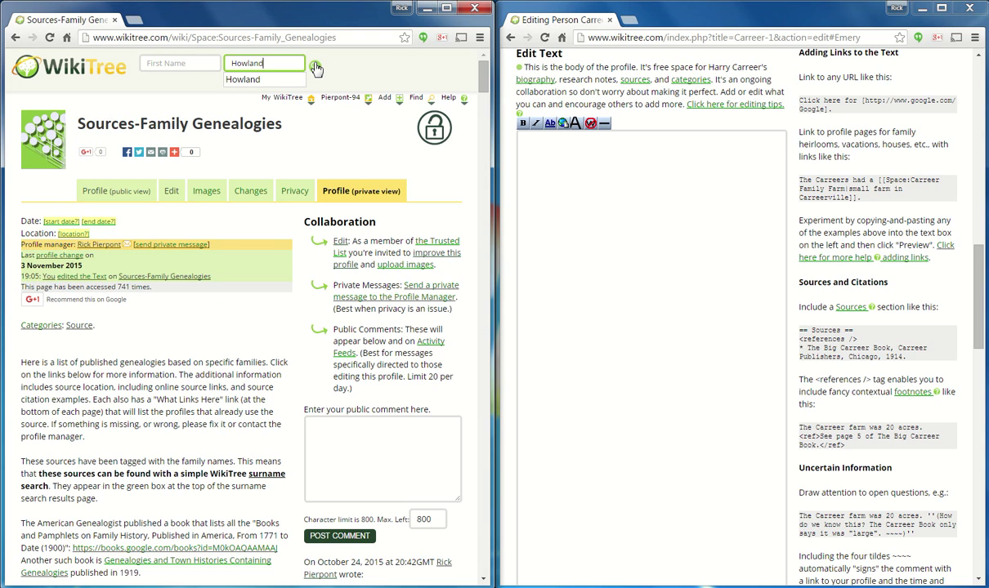
left_click(315, 69)
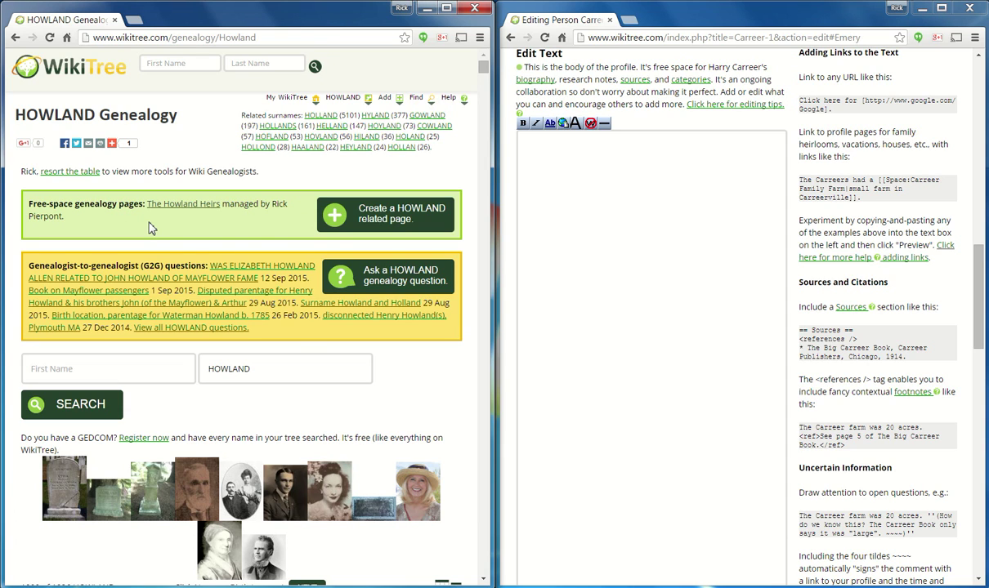
left_click(191, 209)
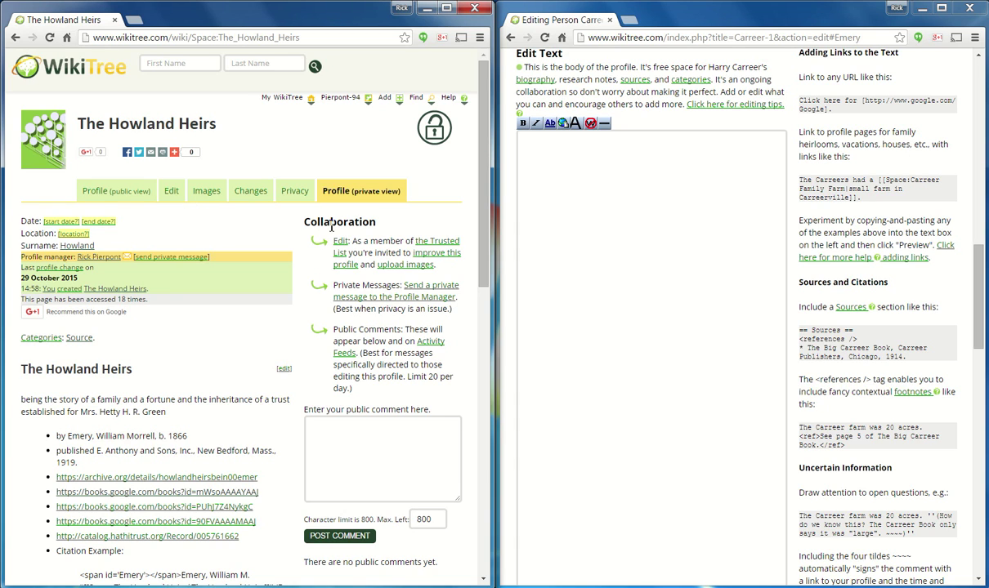
Copy the full citation example from The Howland Heirs page and paste it into the empty profile edit text.
left_click_drag(481, 196, 482, 219)
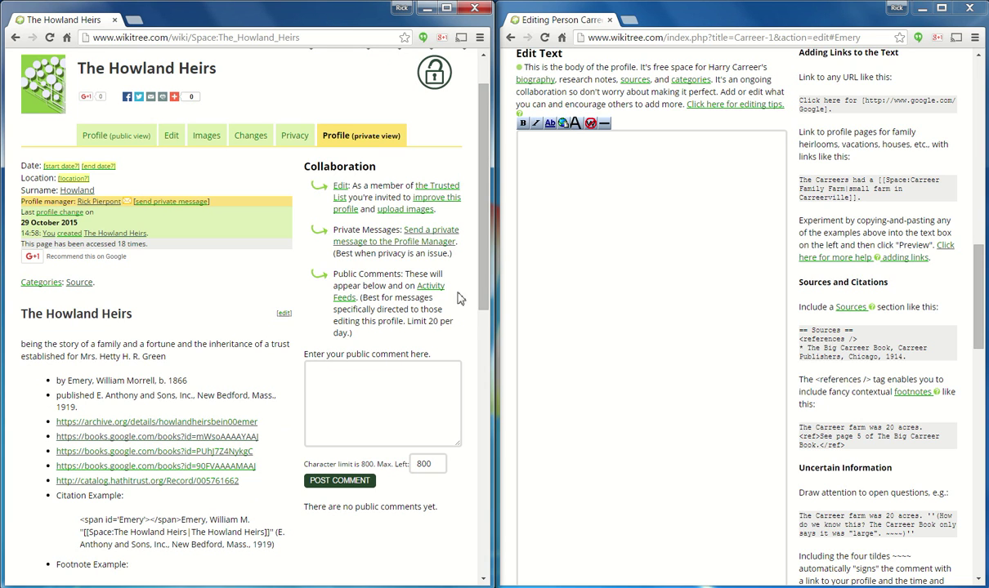
left_click_drag(484, 284, 483, 315)
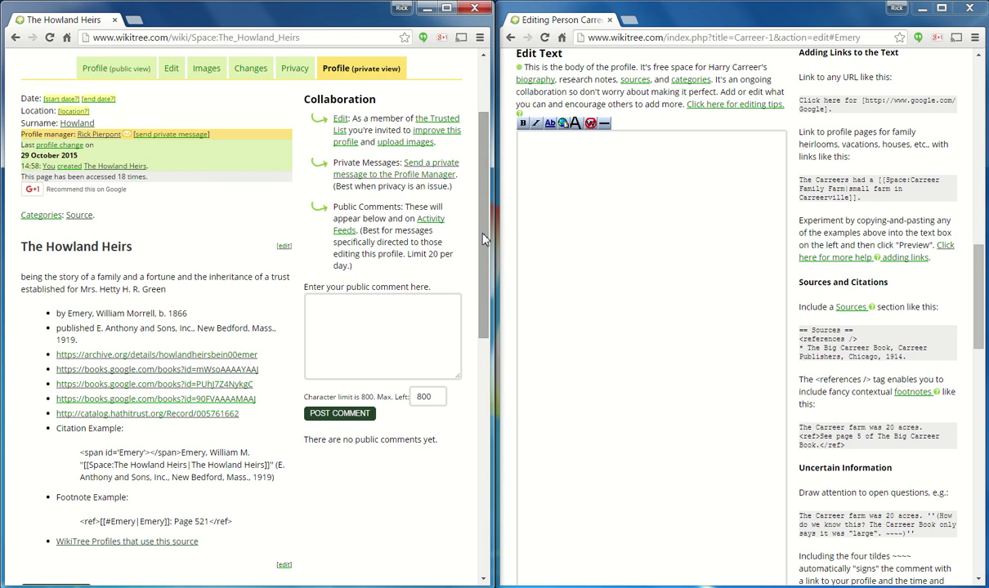
left_click(625, 242)
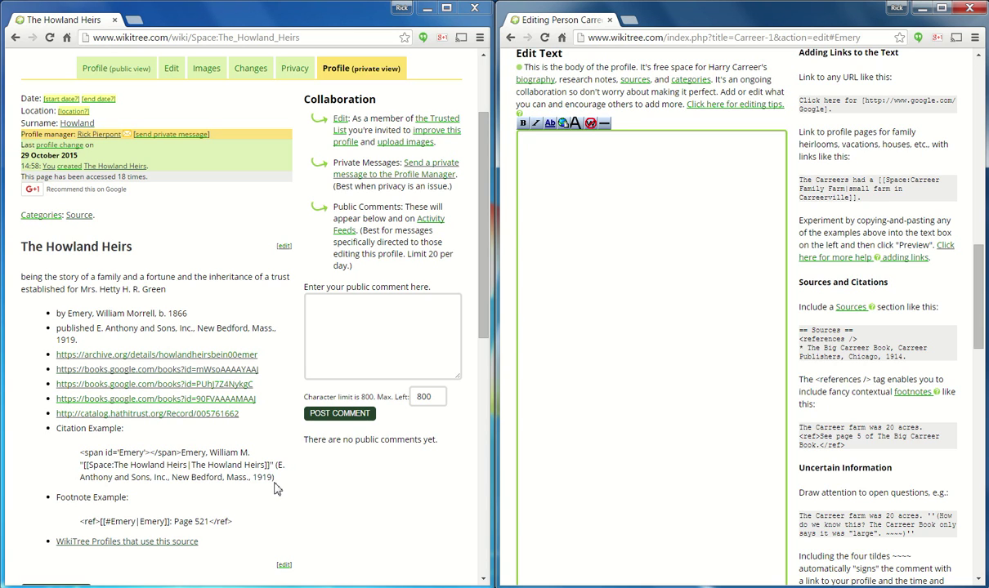
left_click_drag(276, 486, 81, 452)
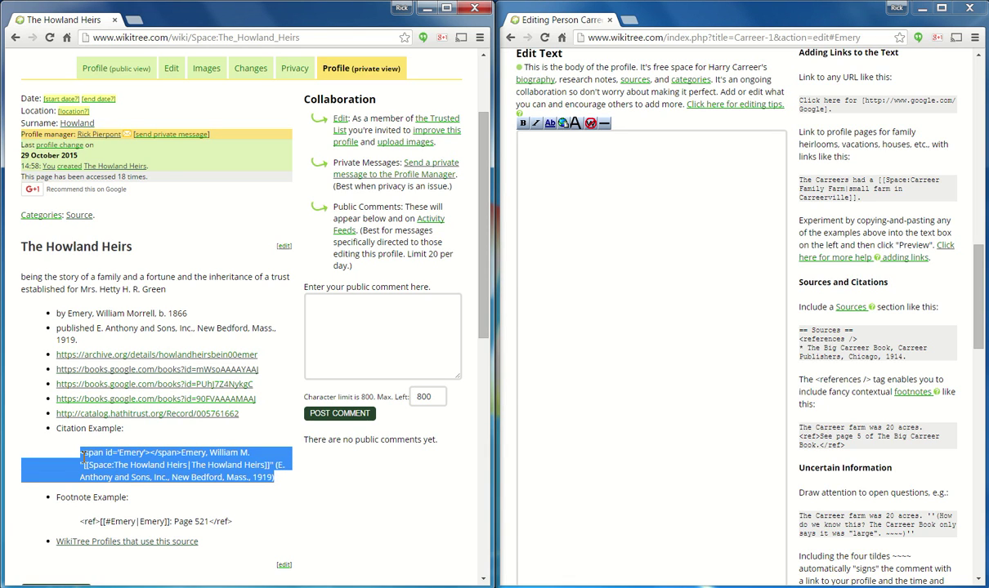
left_click(565, 197)
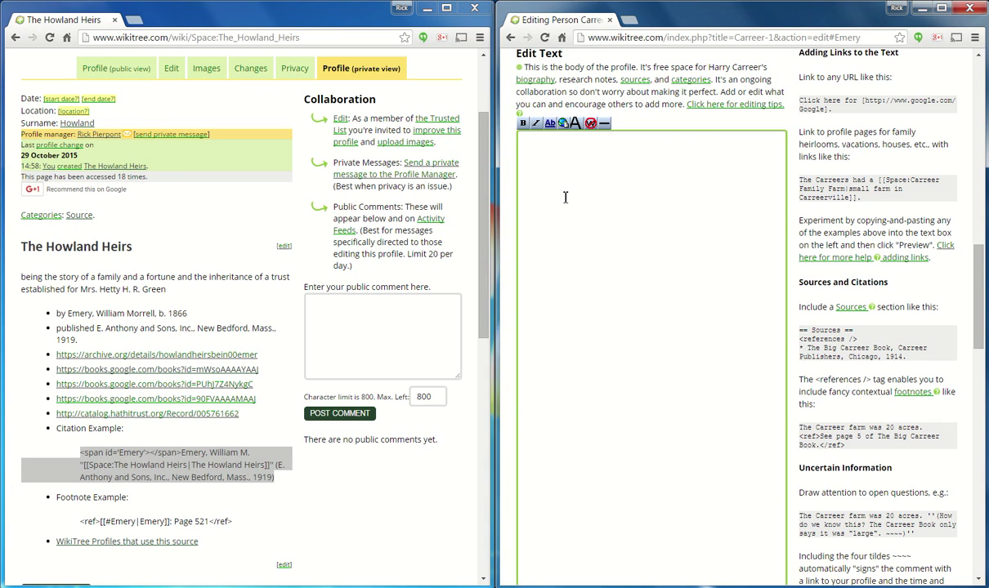
type("<span id='Emery'></span>Emery, William M. ''[[Space:The Howland Heirs|The Howland Heirs]]'' (E. Anthony and Sons, Inc., New Bedford, Mass., 1919)")
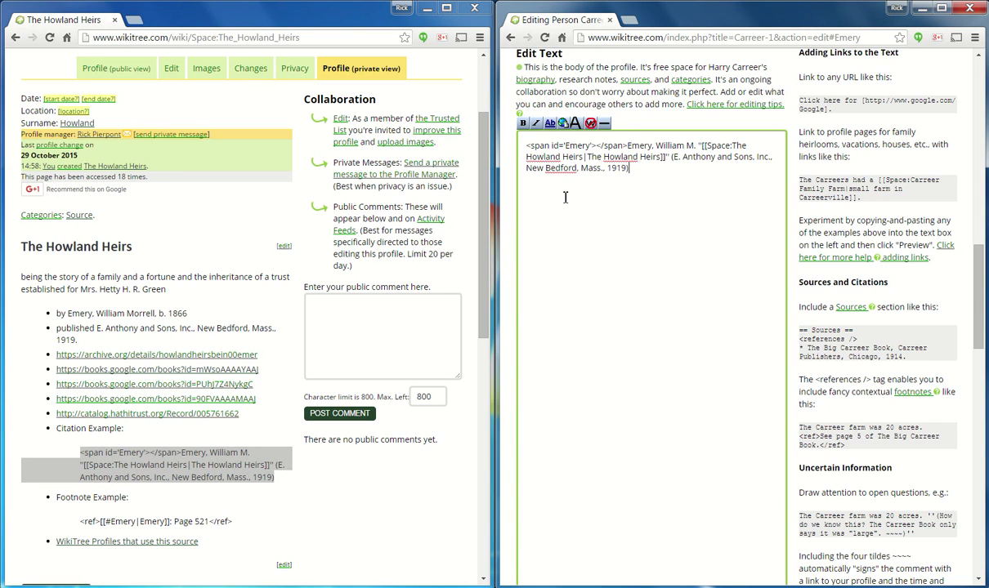
Preview the profile text and examine how the pasted citation is rendered.
scroll(817, 327, "down", 6)
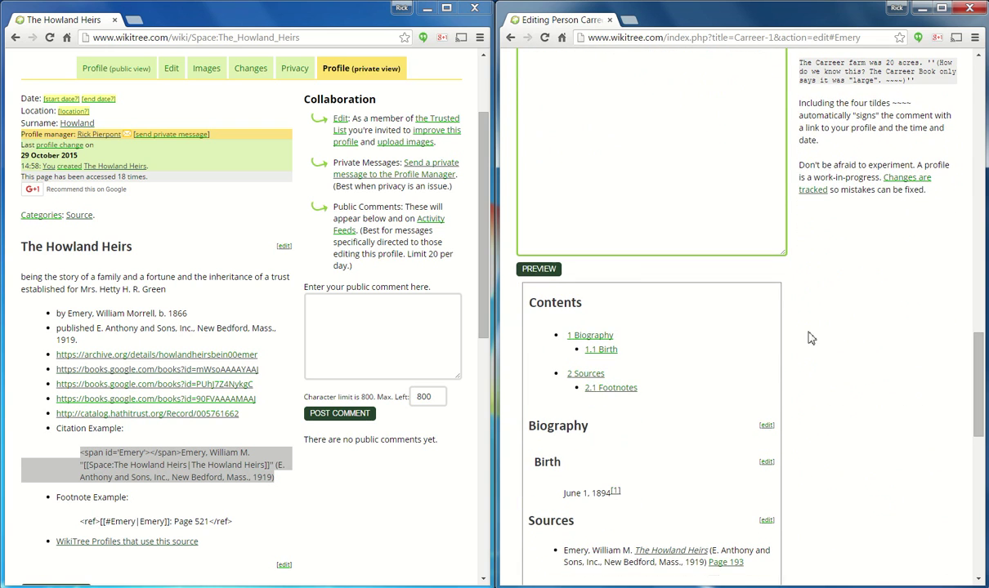
left_click(548, 272)
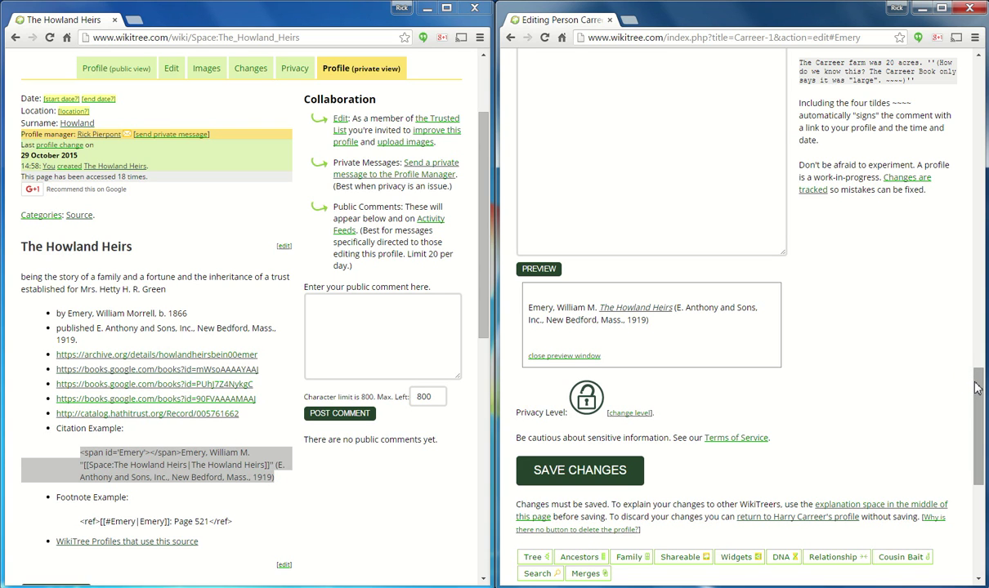
scroll(977, 380, "up", 1)
left_click_drag(976, 380, 977, 385)
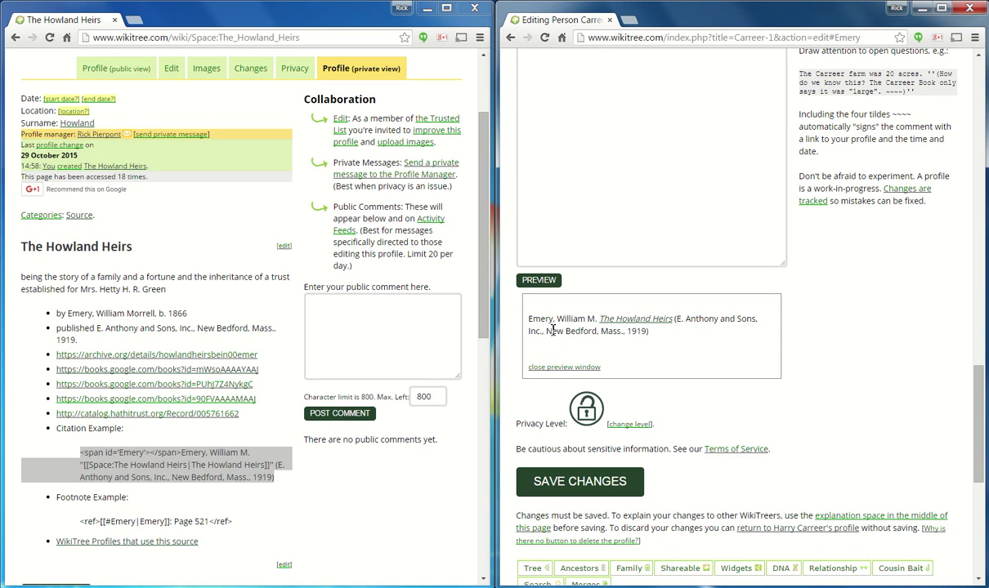
Open The Howland Heirs link from the preview in a new tab, view the page and return to the profile editing tab.
middle_click(652, 326)
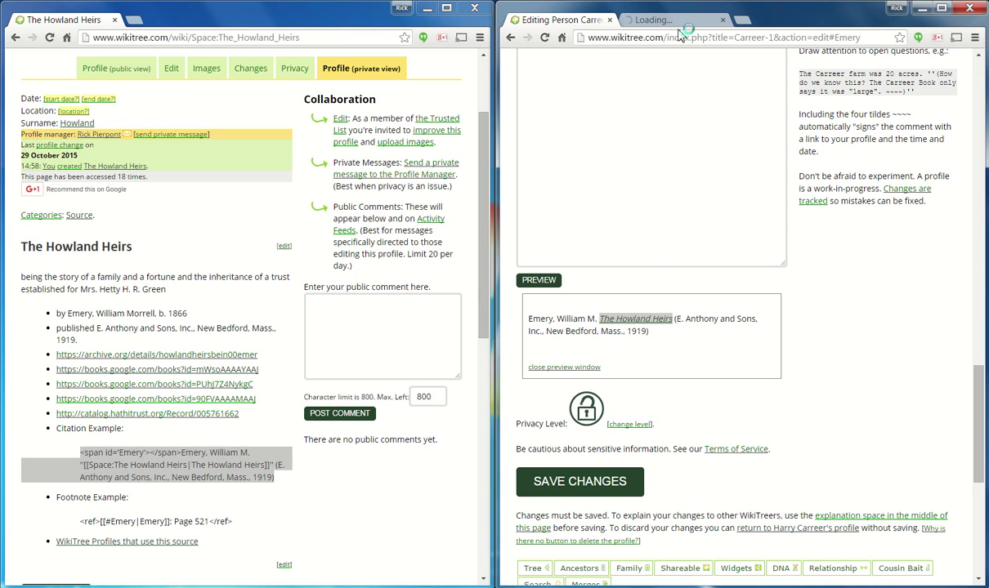
left_click(678, 26)
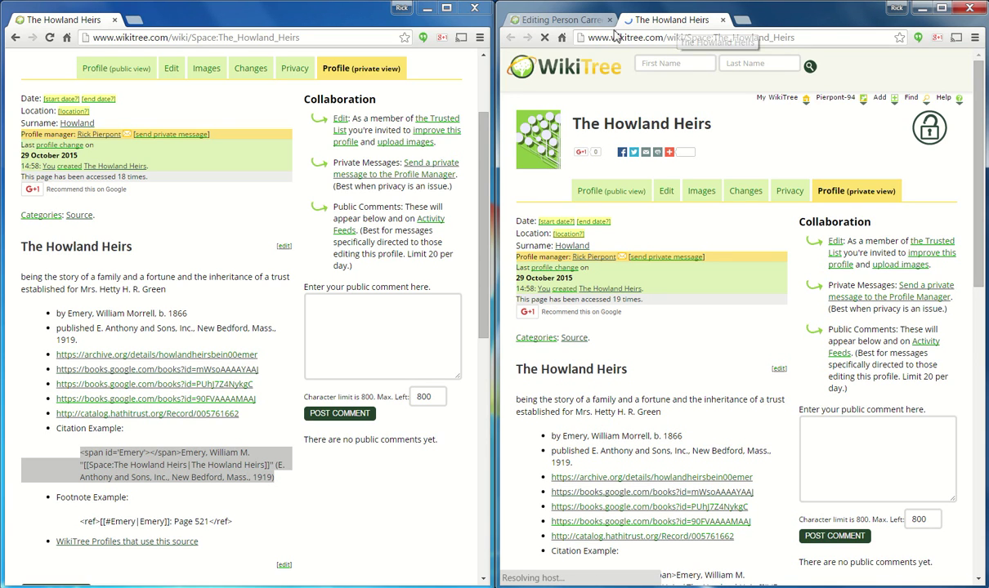
left_click(572, 23)
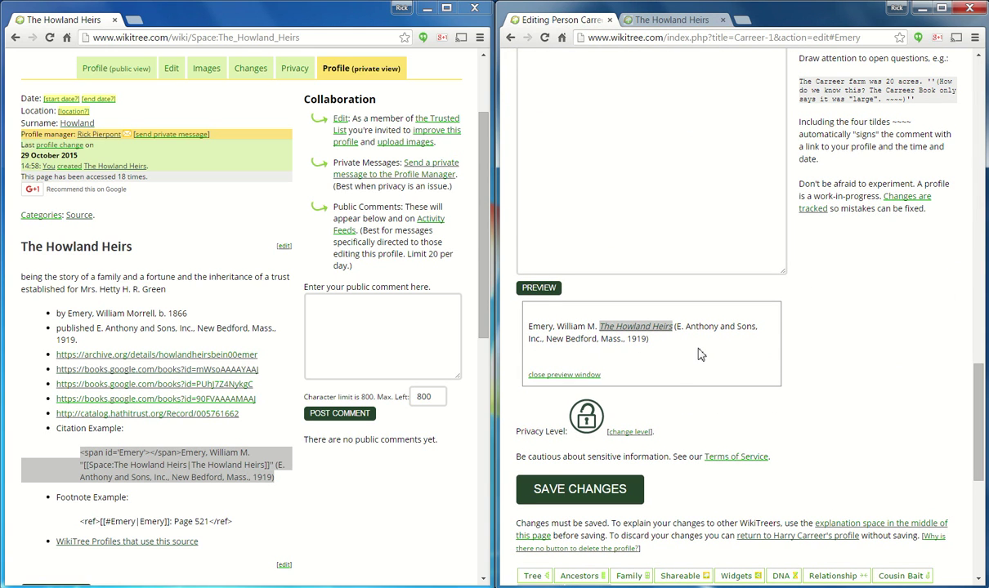
Add a "== Sources ==" heading above the pasted citation, make the citation a bullet item, and preview the profile text.
scroll(983, 356, "up", 5)
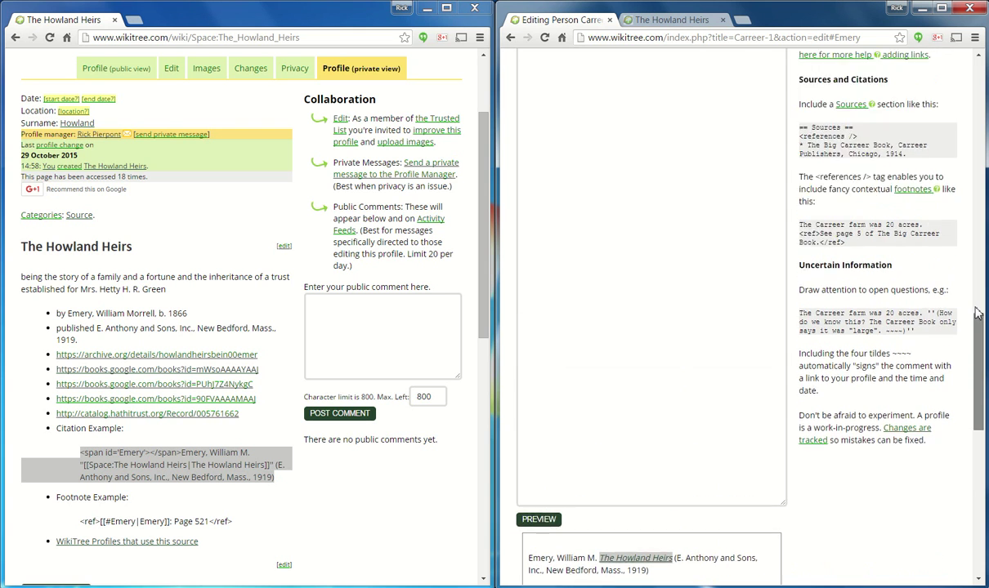
scroll(972, 267, "up", 2)
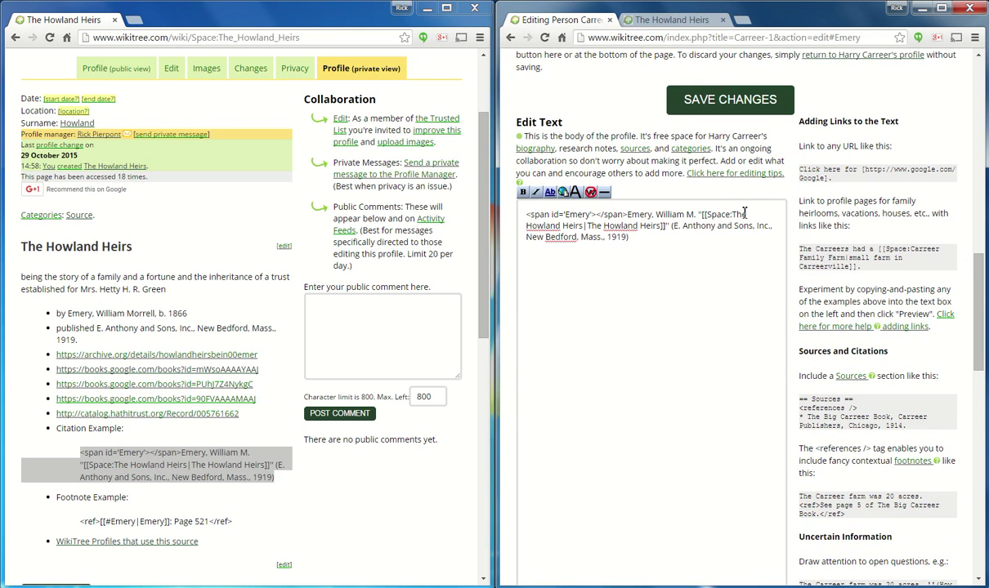
type("== Sourc")
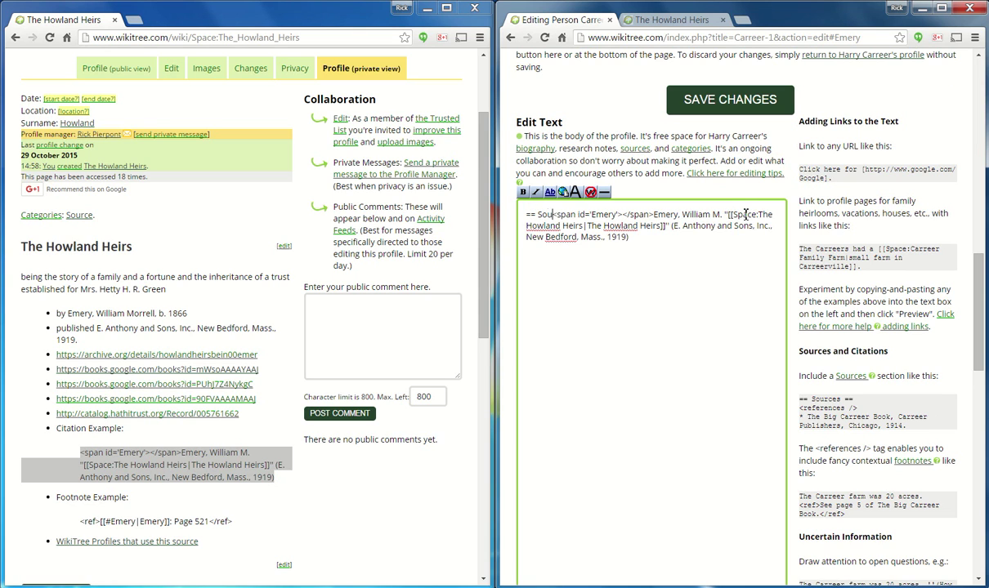
type("es ==")
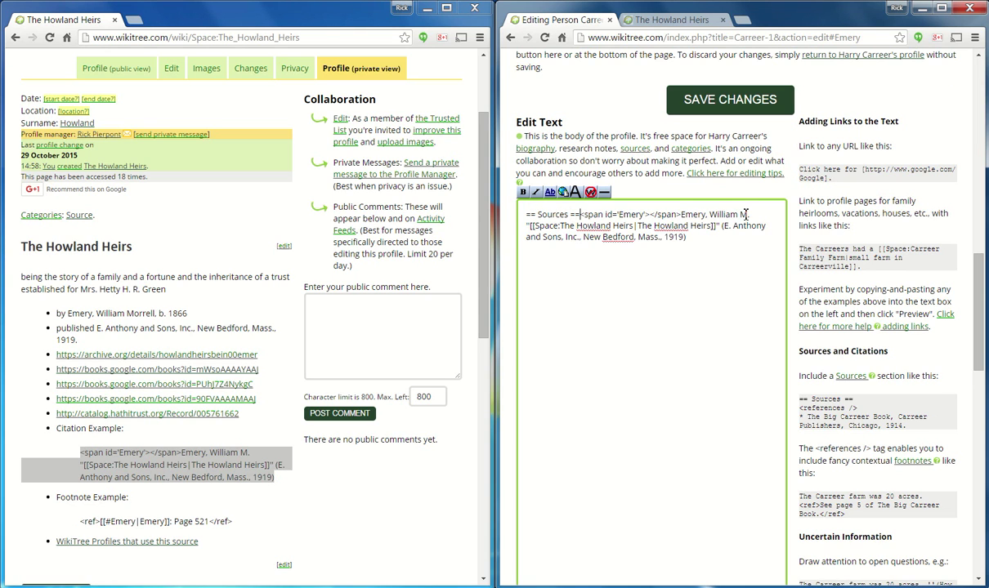
key("Return")
type("*")
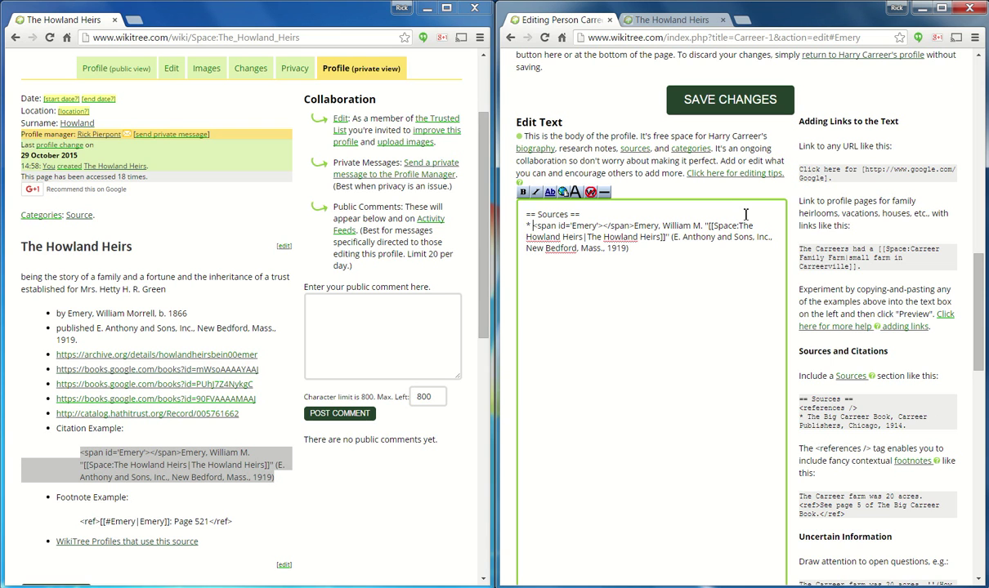
left_click_drag(978, 357, 977, 466)
left_click(529, 298)
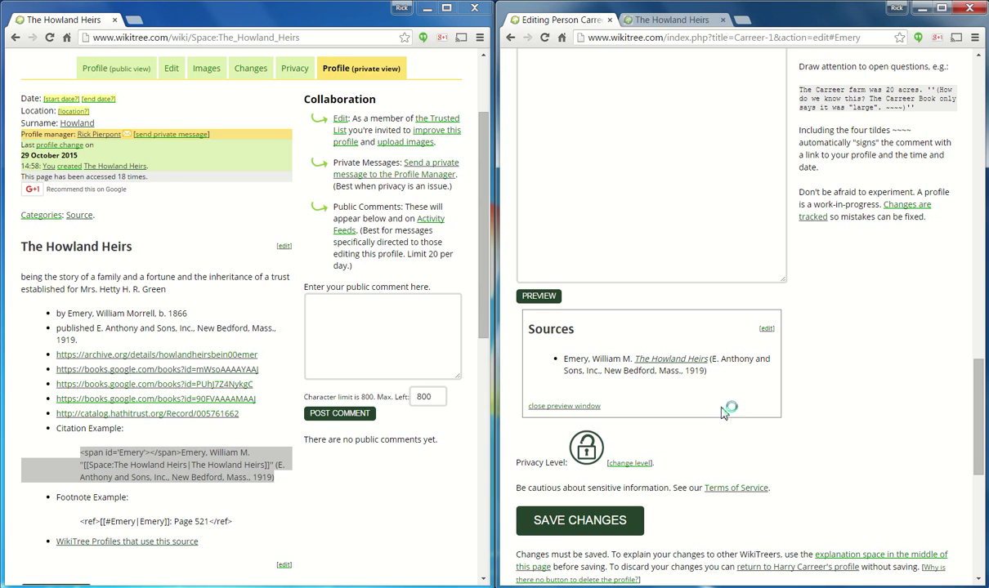
Open the Google Books copy mWsoAAAAYAAJ from The Howland Heirs page and go to page 151 of the book in the full-width reader.
left_click(140, 377)
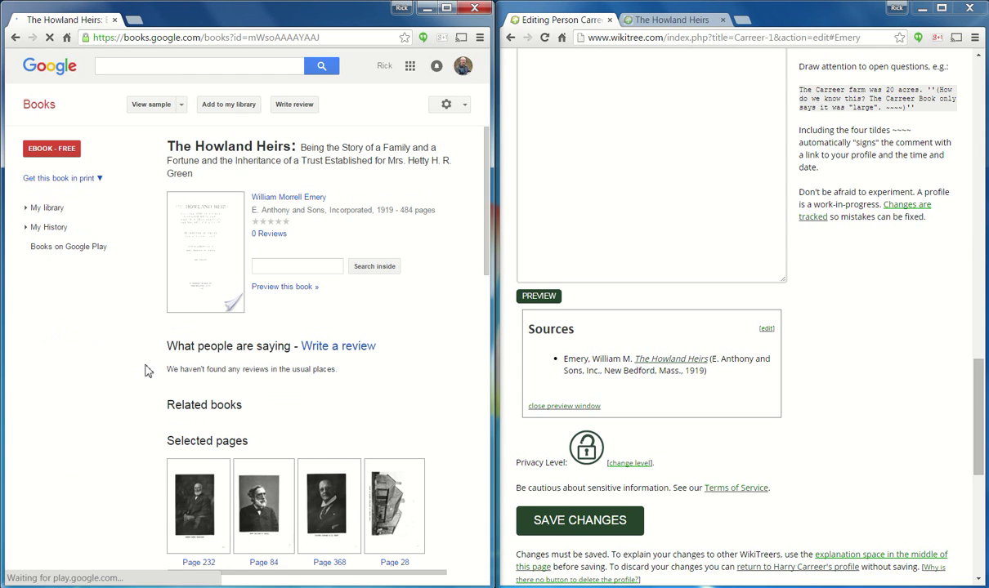
left_click(206, 267)
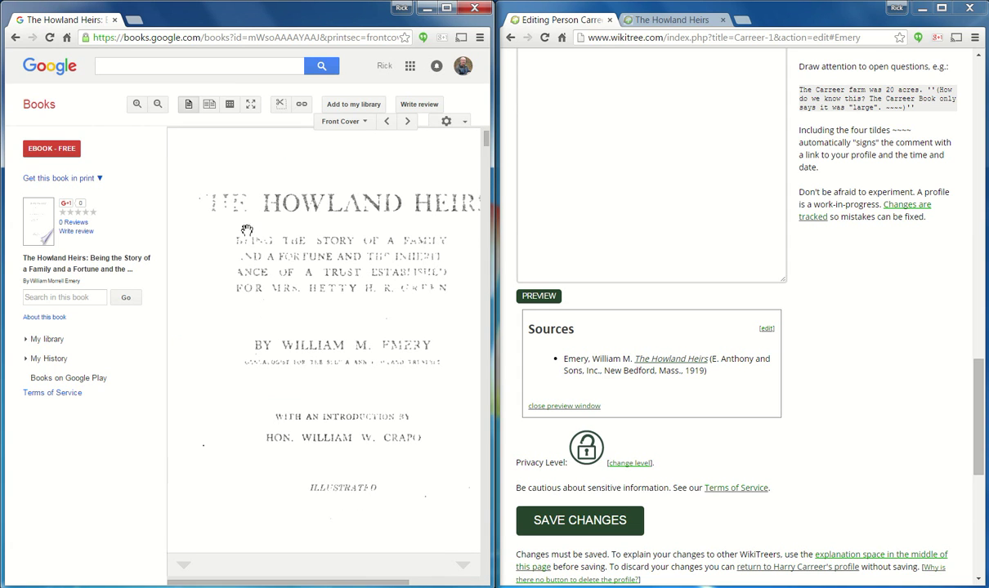
left_click(252, 112)
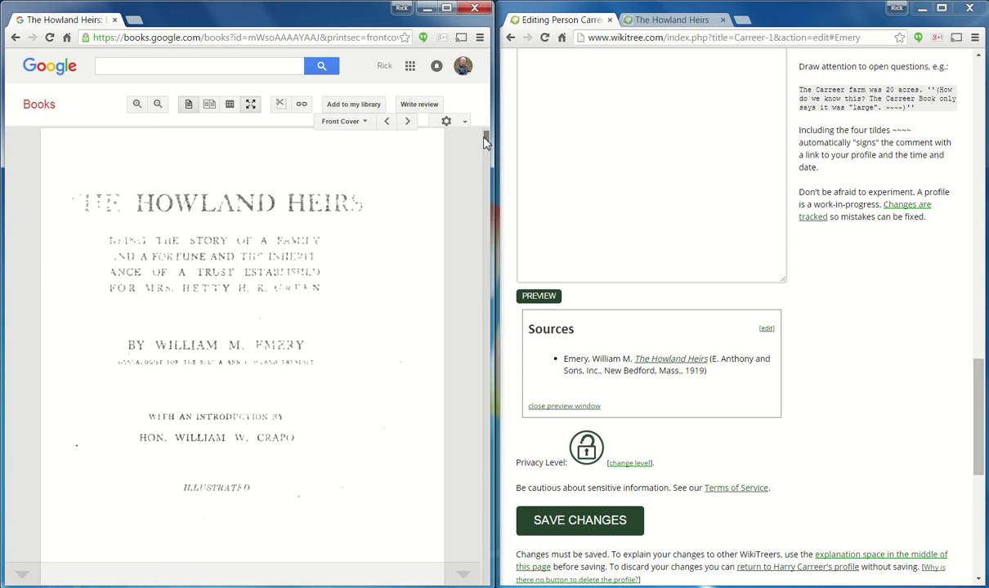
left_click_drag(486, 141, 486, 295)
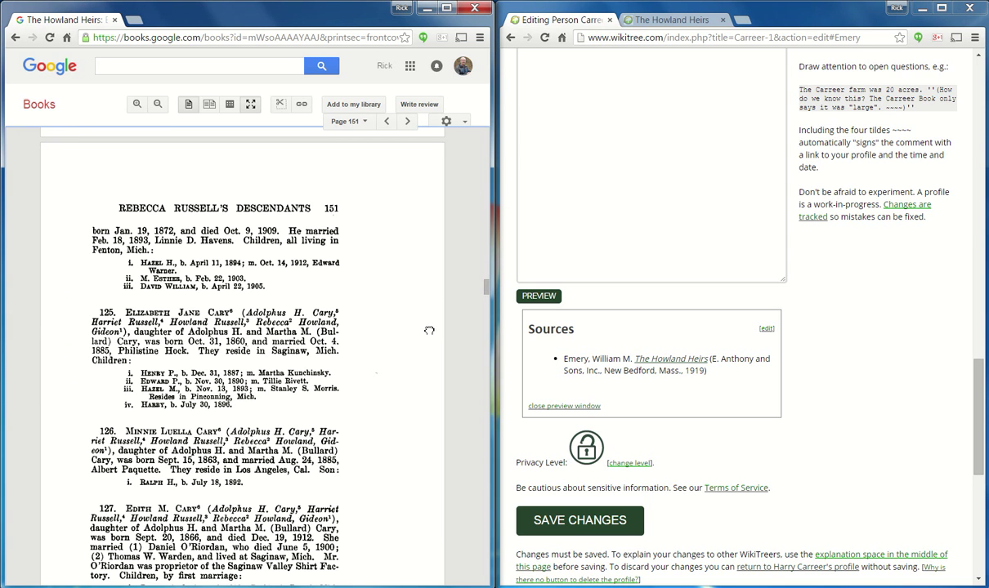
left_click_drag(408, 309, 439, 229)
scroll(439, 229, "down", 1)
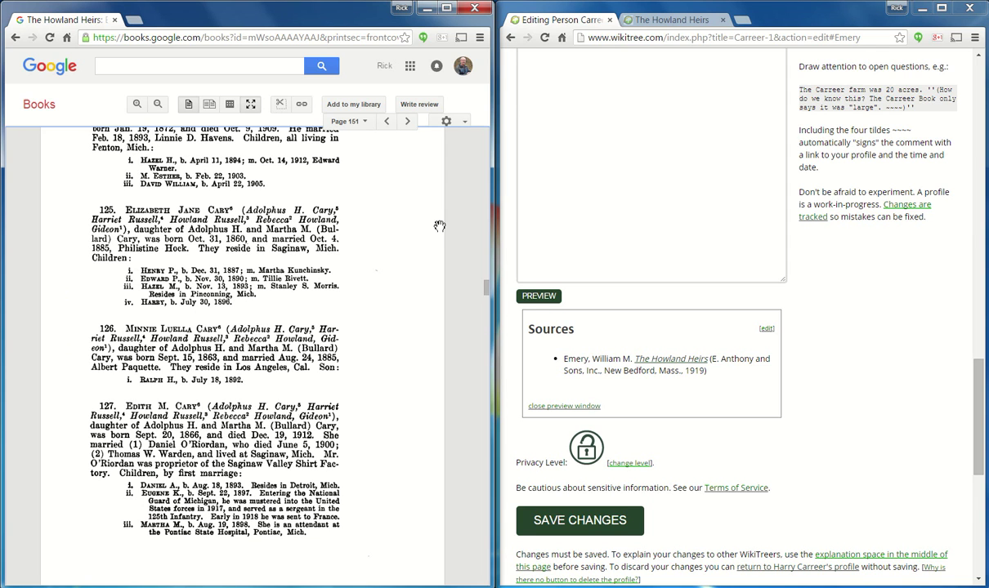
scroll(431, 263, "up", 1)
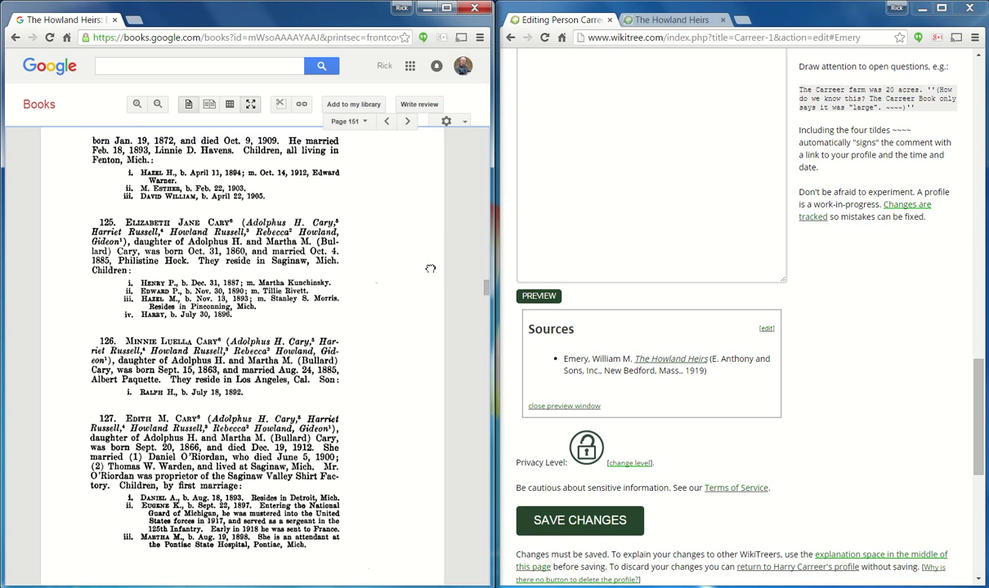
scroll(426, 263, "down", 1)
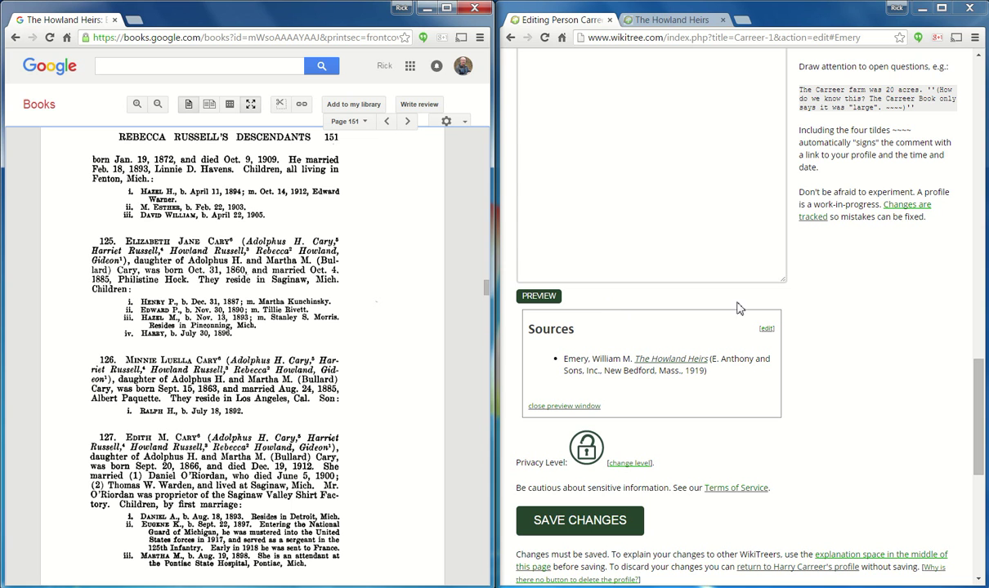
Append "Page 151" to the end of the citation in the profile text and preview it.
left_click_drag(973, 390, 966, 260)
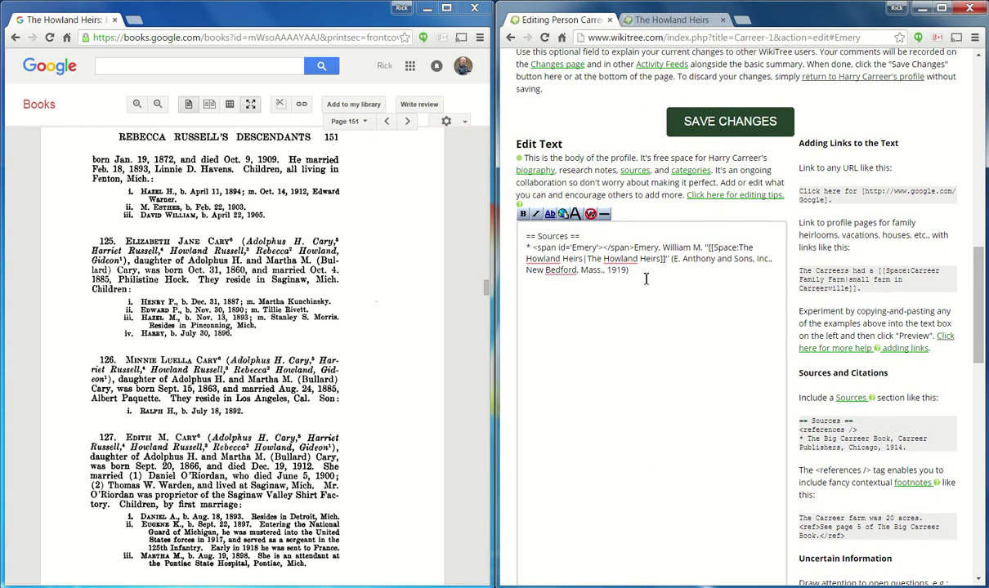
left_click(646, 275)
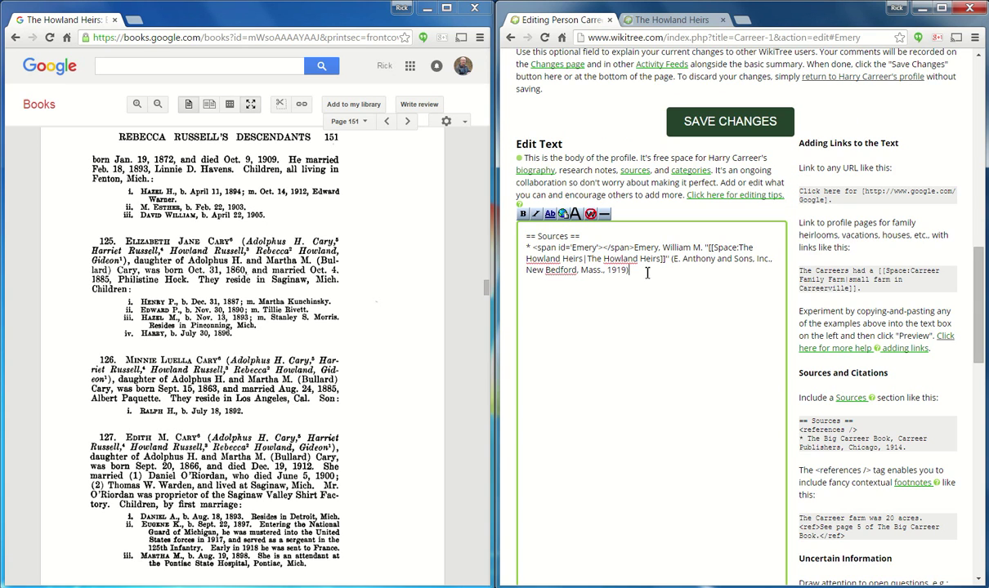
type("Page 151")
scroll(970, 405, "down", 1)
scroll(970, 405, "down", 5)
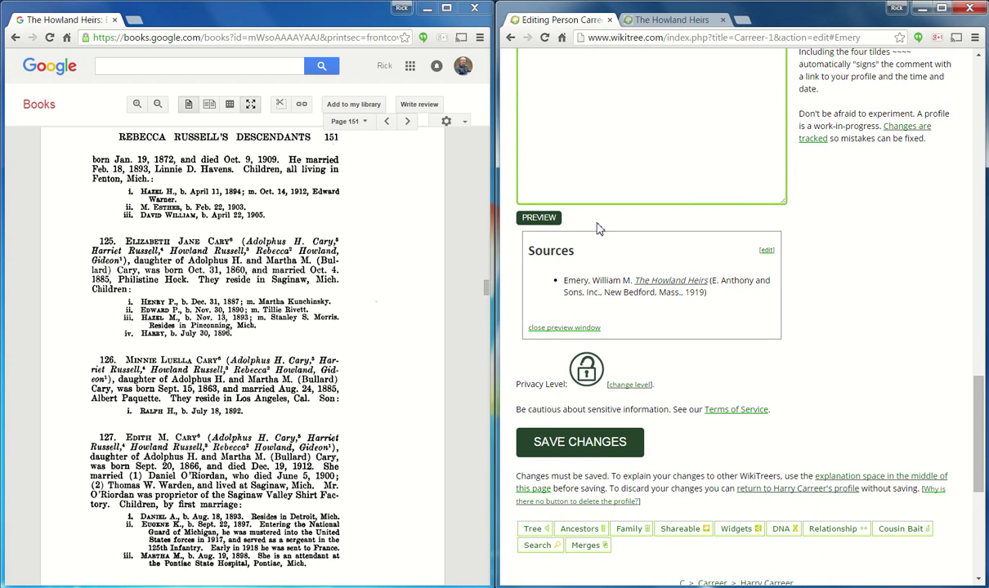
left_click(546, 223)
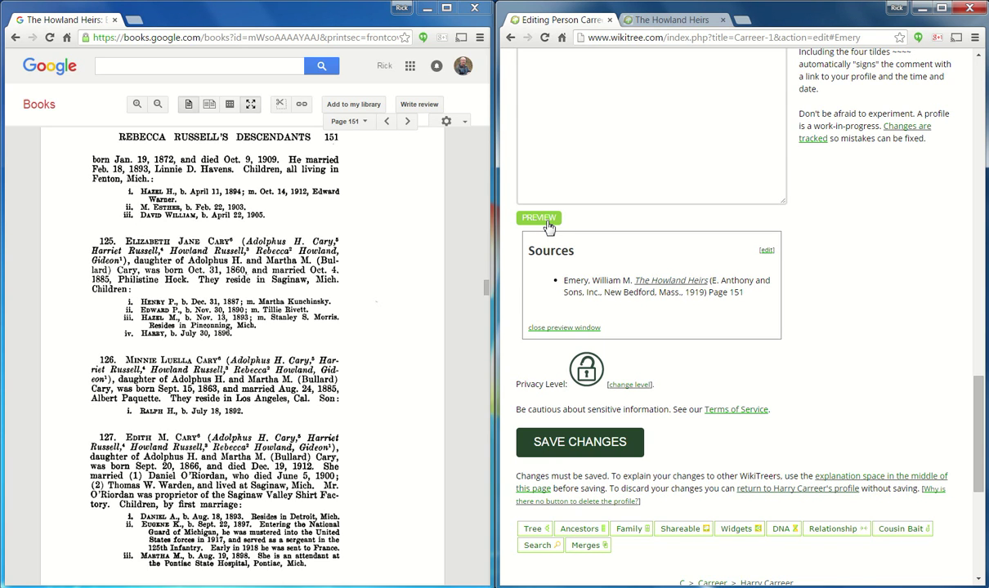
Take the Google Books link for page 151 and turn "Page 151" in the citation into a bracketed external link to it.
left_click(302, 107)
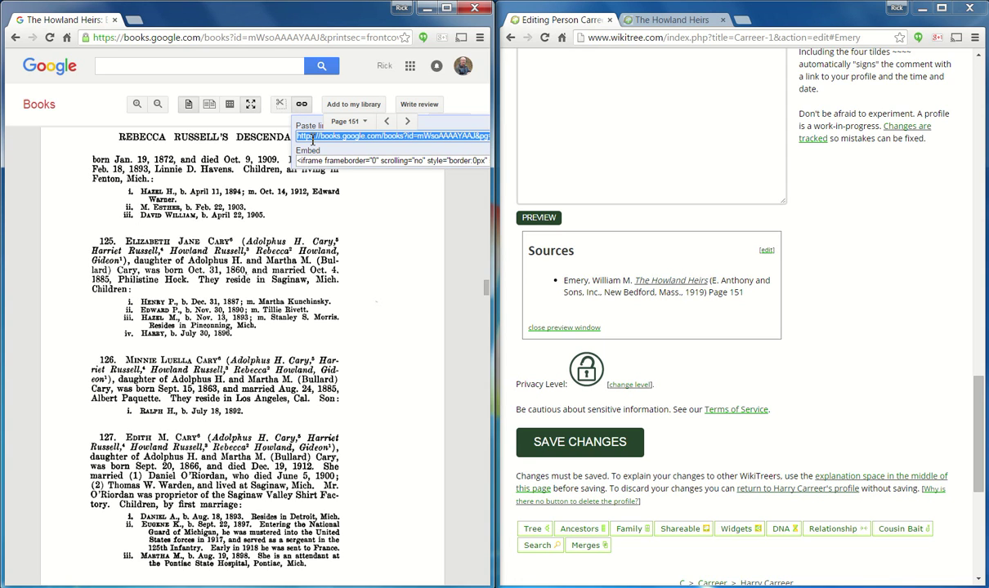
key("ctrl+x")
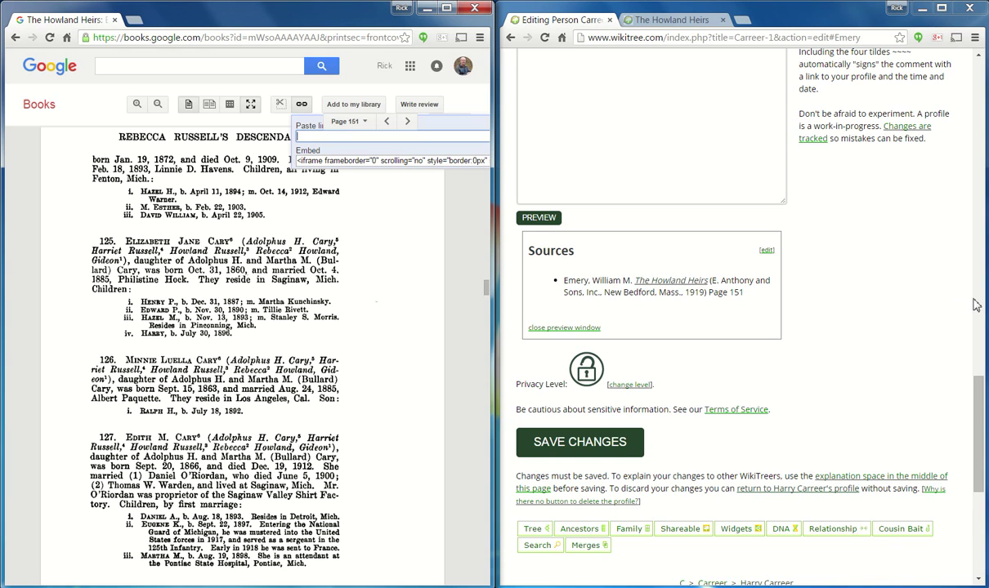
scroll(929, 287, "up", 5)
left_click(671, 148)
type("]")
key("Left")
key("Left")
key("Left")
key("Left")
key("Left")
key("Left")
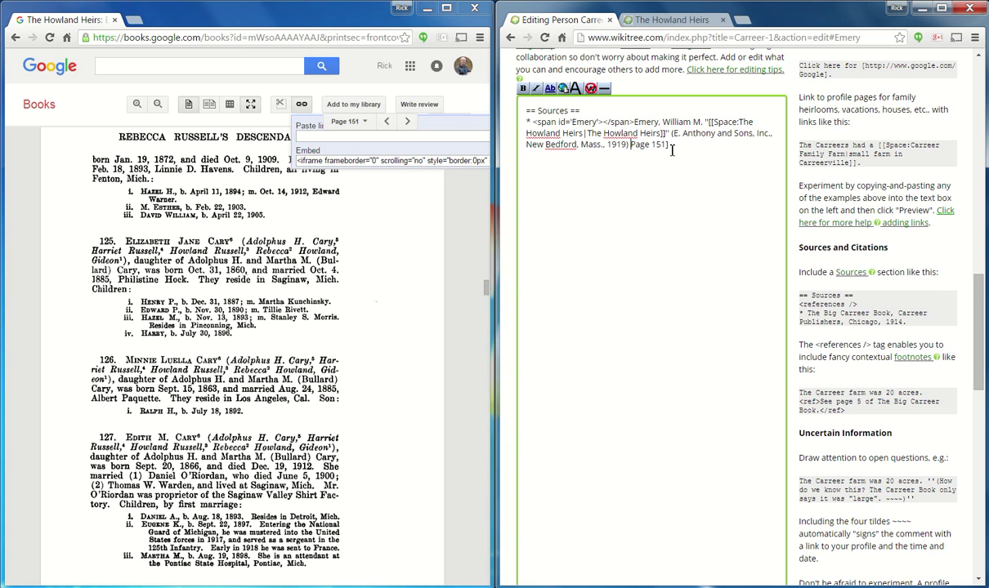
type("[")
key("ctrl+v")
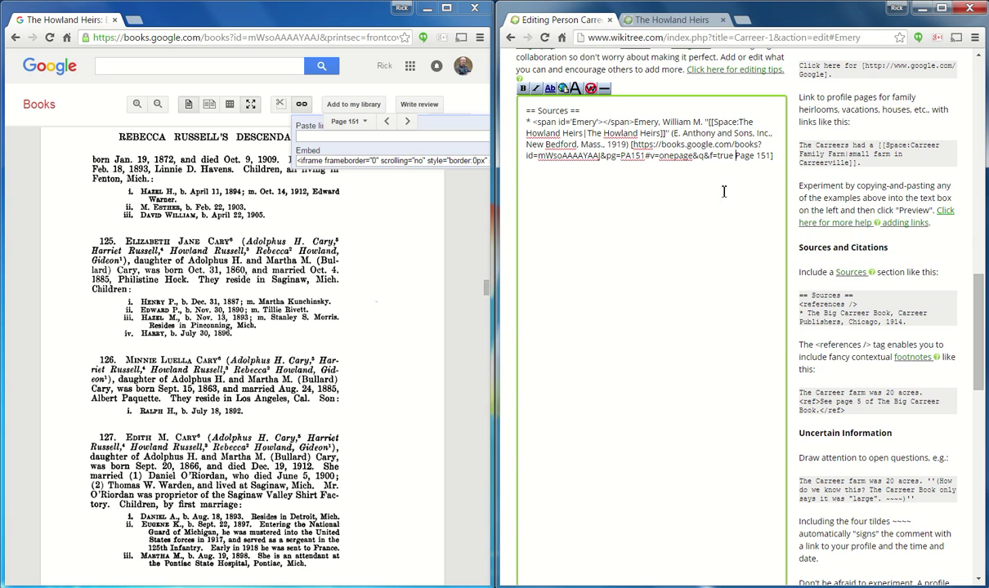
Preview the profile text, check the Page 151 link in a new tab and return to the profile editing tab.
left_click_drag(976, 315, 977, 409)
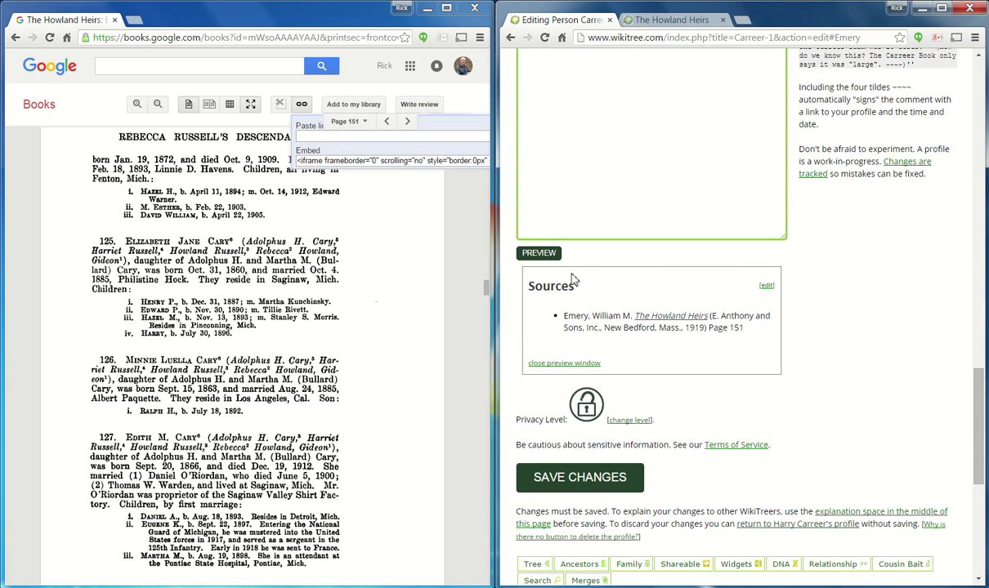
left_click(538, 253)
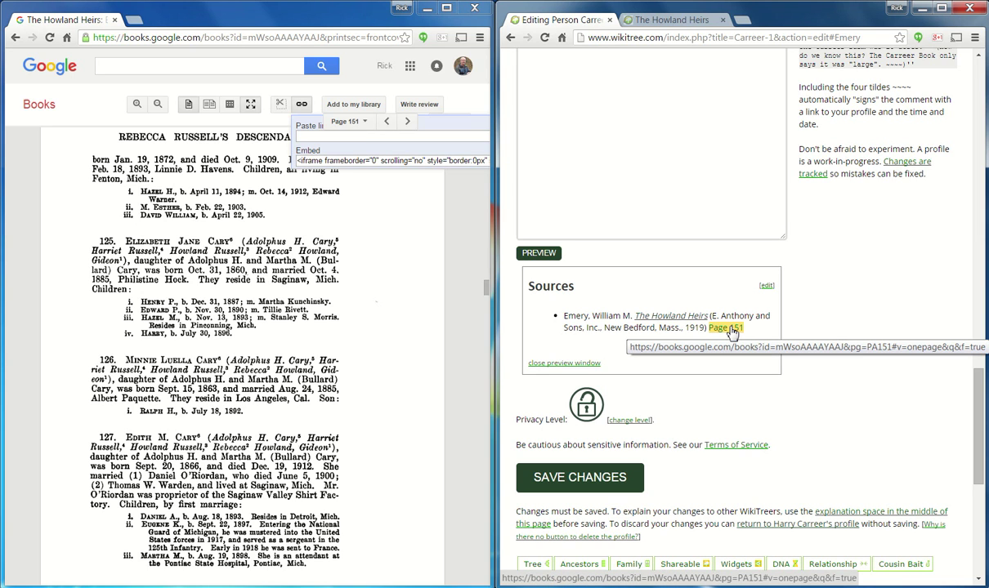
middle_click(732, 330)
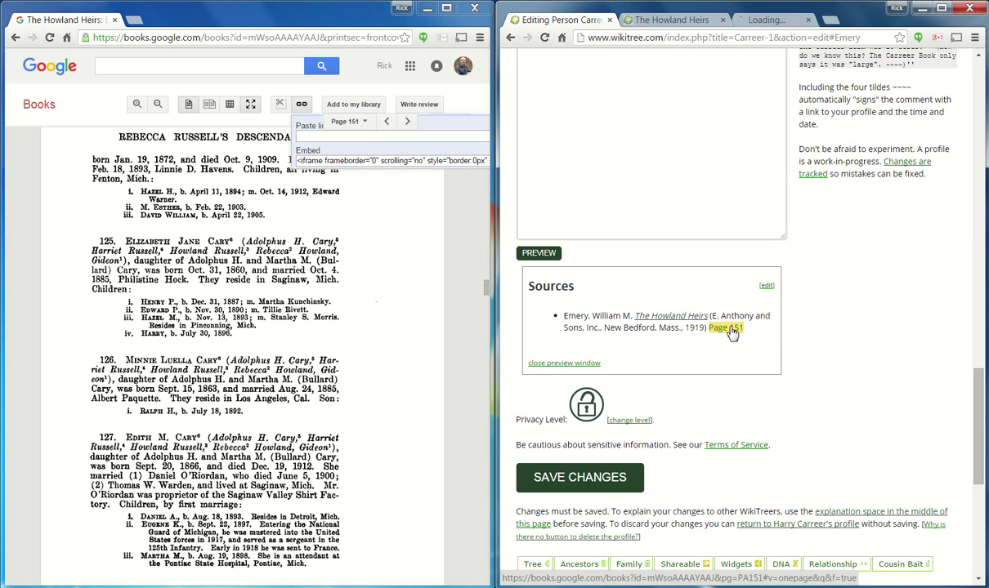
left_click(771, 23)
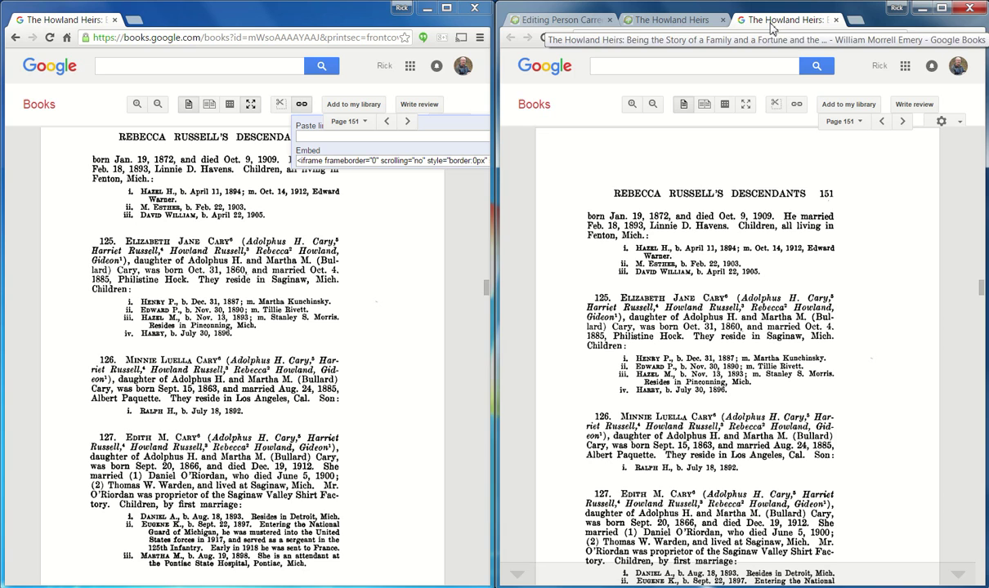
left_click(549, 19)
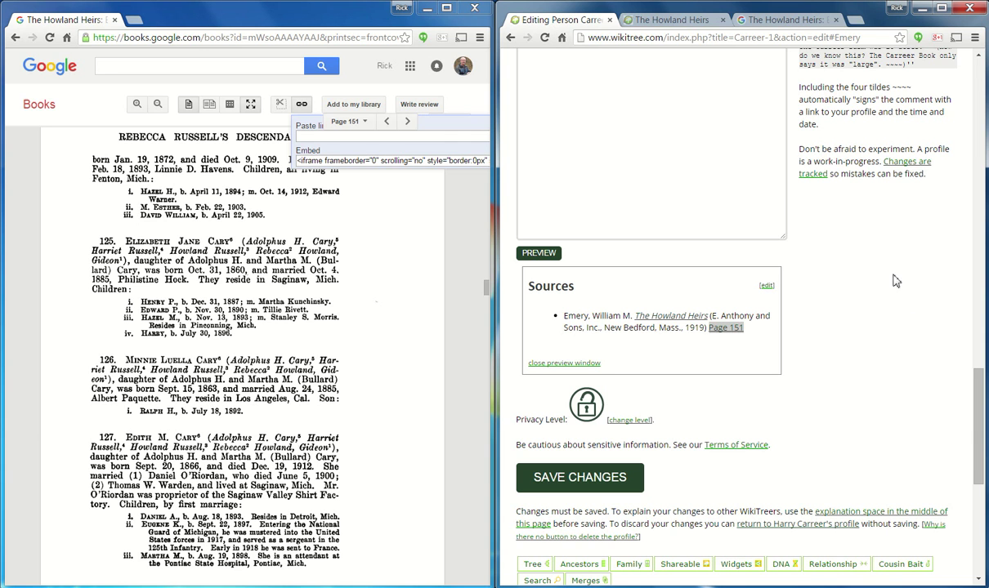
Insert a "== Biography ==" heading followed by a blank line above the Sources section of the profile text.
left_click_drag(981, 420, 963, 260)
scroll(963, 260, "up", 3)
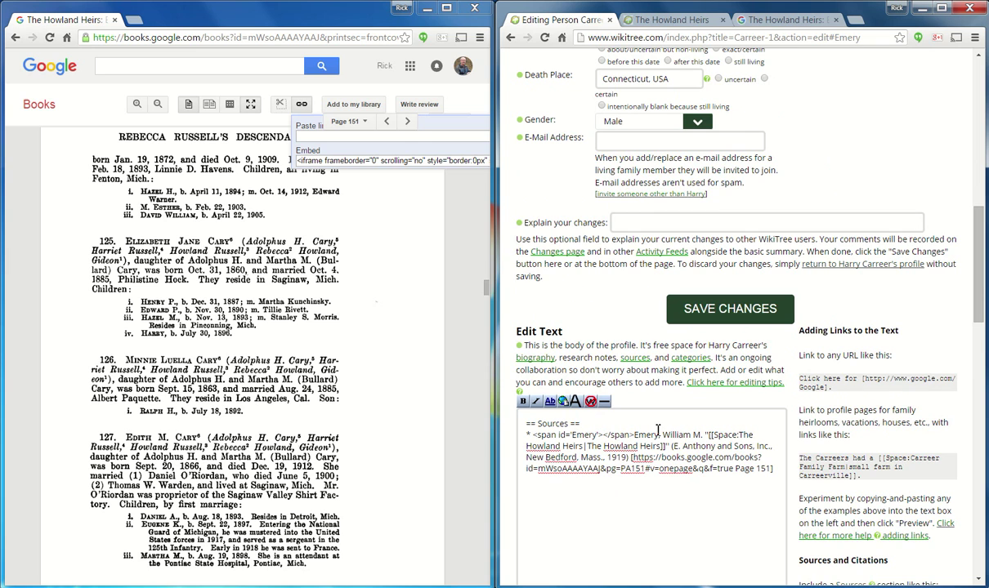
scroll(817, 278, "down", 3)
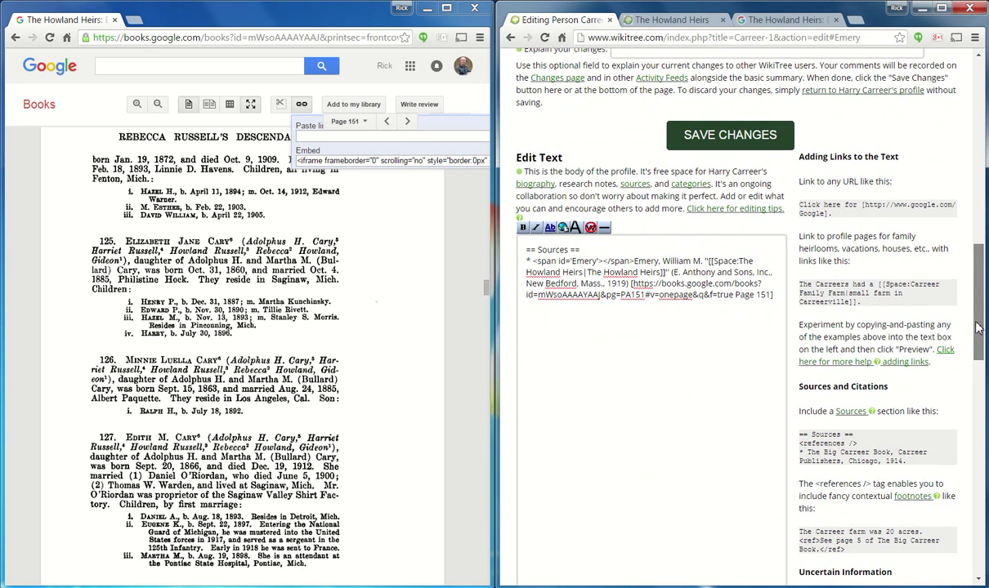
left_click(659, 255)
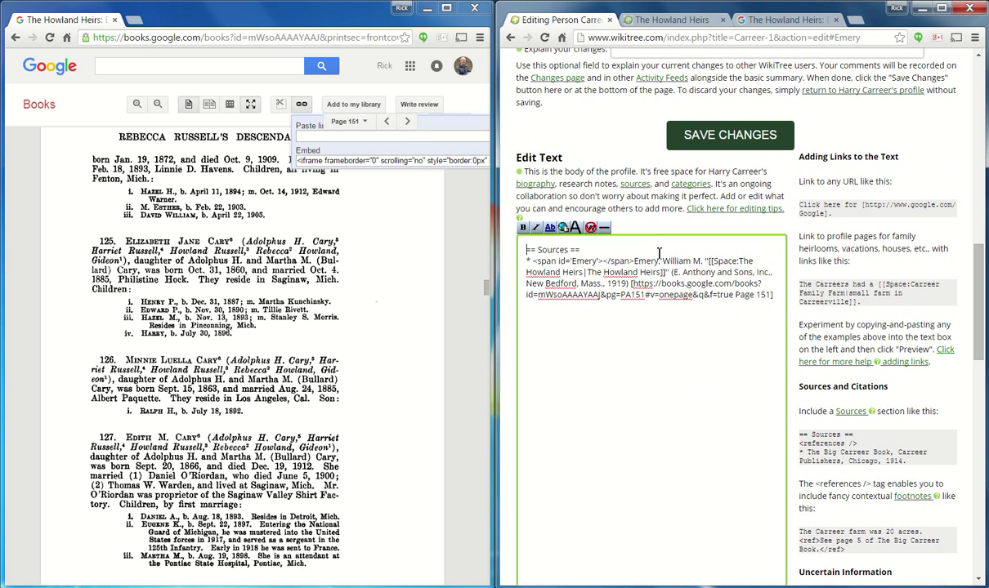
key("Home")
type("= Biography ==")
key("Return")
key("Return")
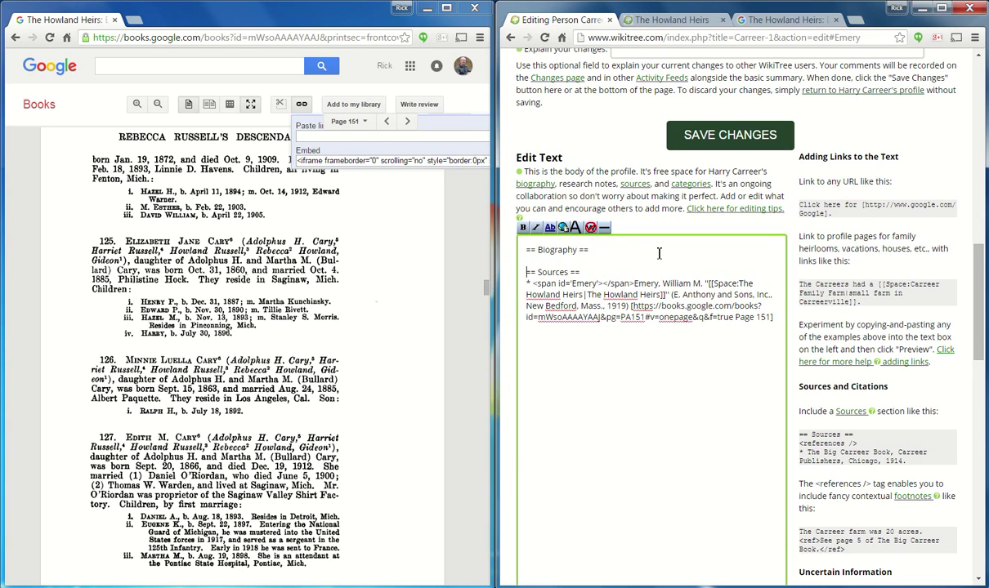
Add a "=== Birth ===" subheading under Biography with the birth date on a line indented by "::".
type("=== Birth ===")
key("Return")
key("Return")
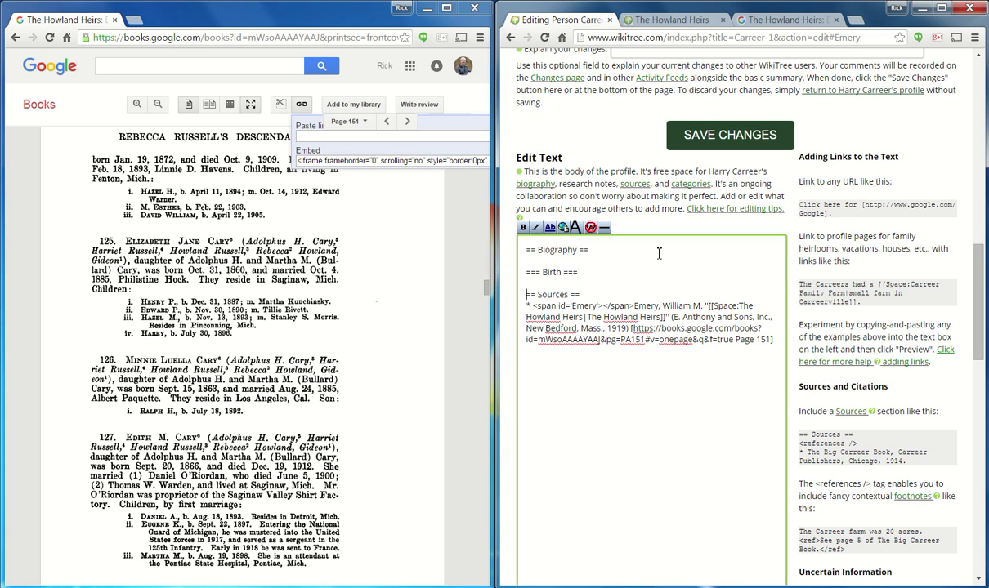
type(":: June 1, 1835")
key("Return")
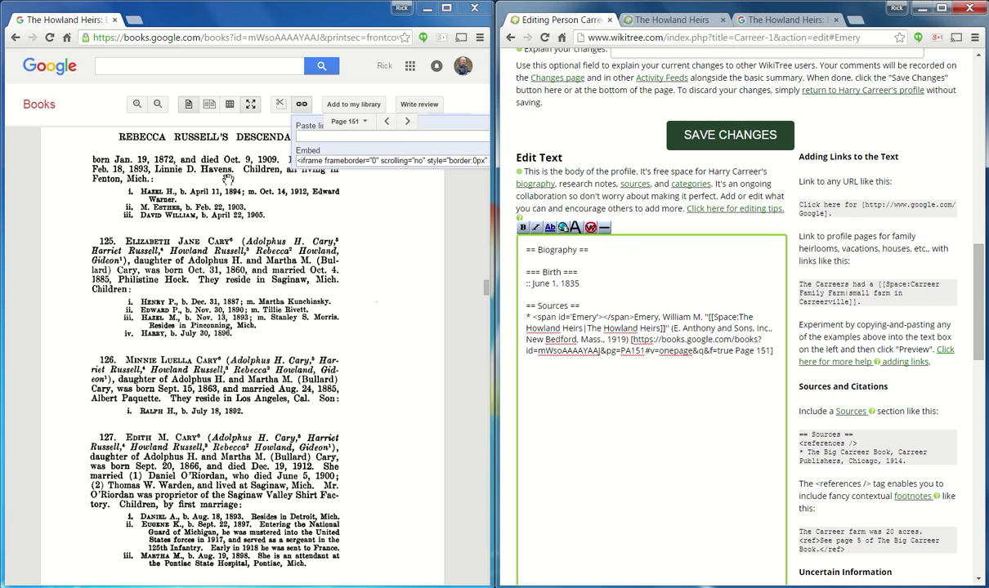
Return from the Google Books reader to The Howland Heirs source page on WikiTree.
left_click(17, 39)
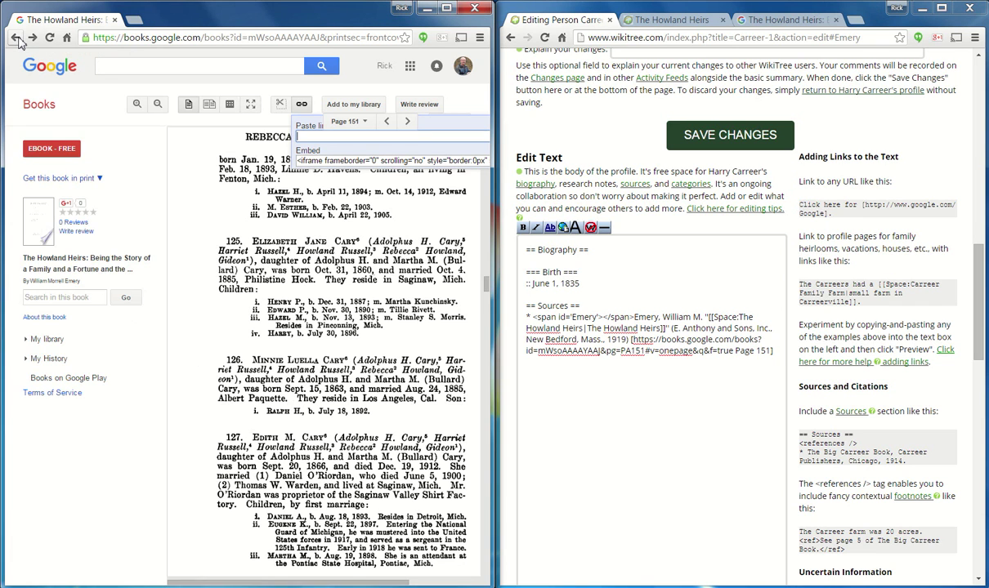
left_click(17, 39)
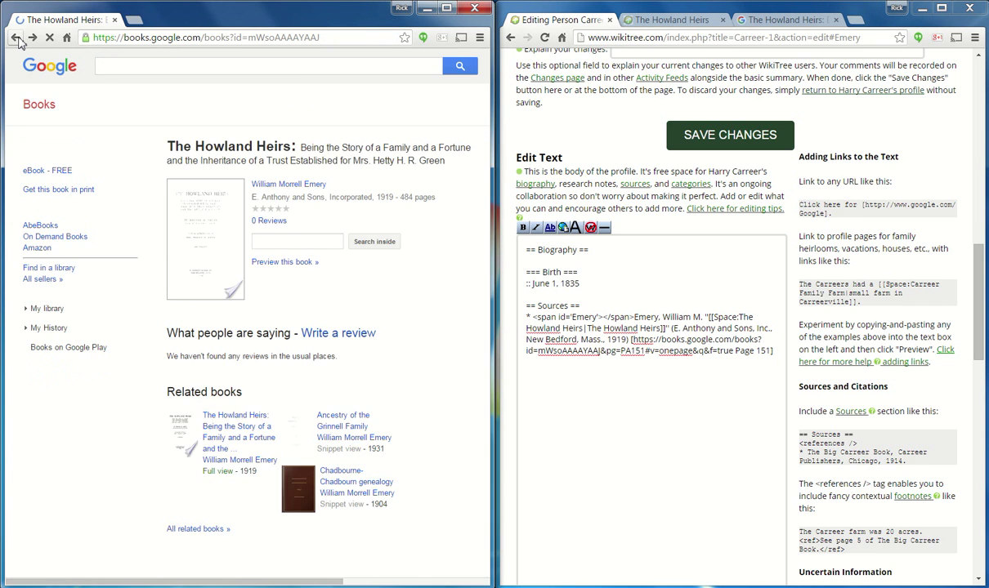
left_click(17, 39)
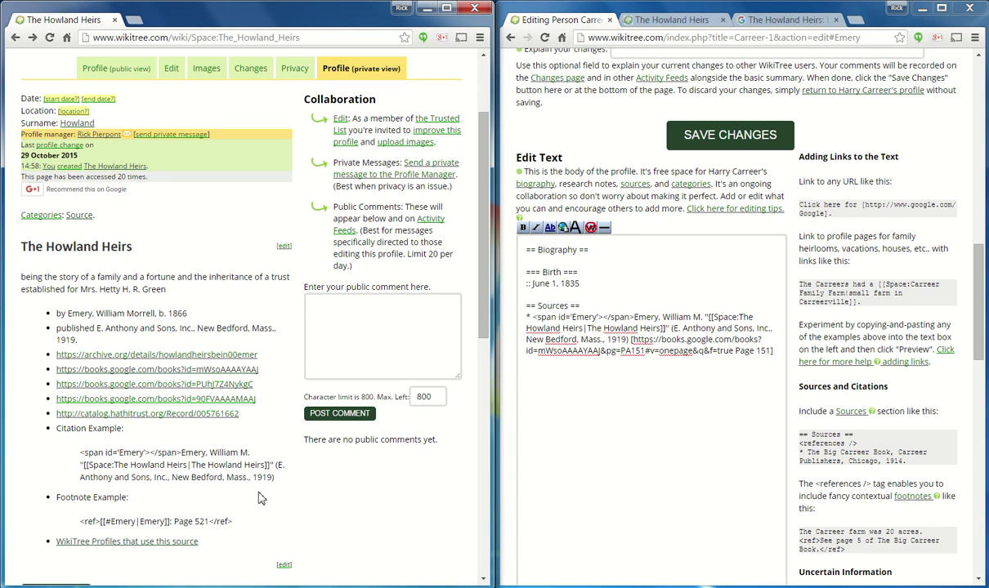
Copy the footnote example from The Howland Heirs source page to the end of the birth date line in the profile text.
left_click_drag(232, 521, 82, 524)
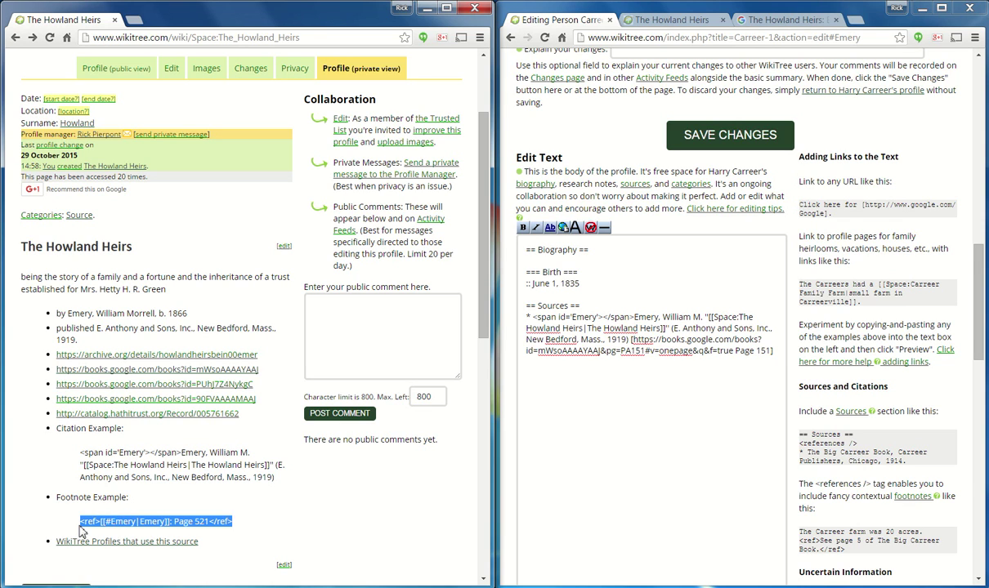
left_click(595, 283)
key("ctrl+v")
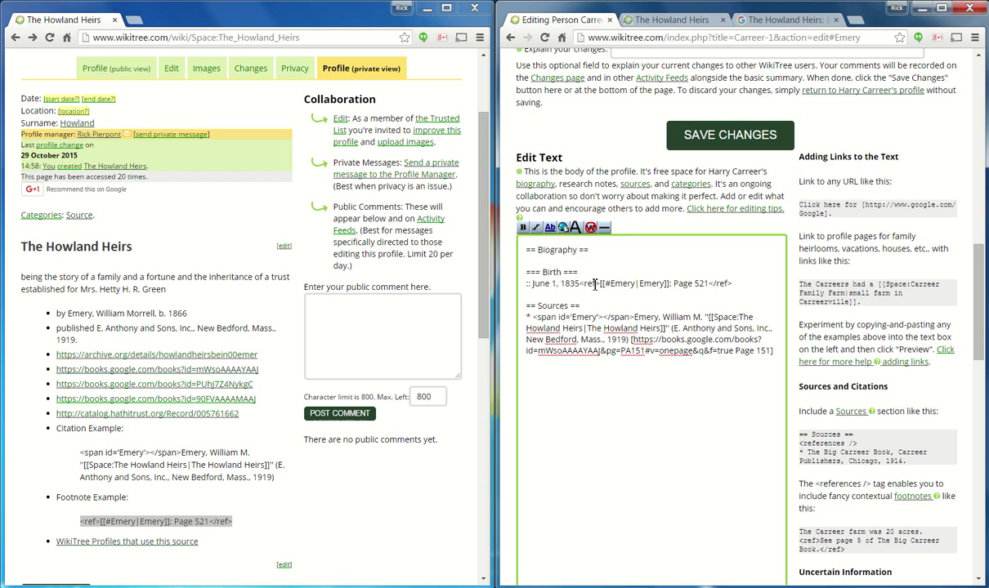
Set the page number in the birth footnote reference to 151.
key("Left")
key("Left")
key("Left")
key("Left")
key("BackSpace")
key("BackSpace")
key("BackSpace")
type("151")
Preview the profile text and check how the footnote marker shows beside the birth date.
left_click_drag(977, 309, 973, 398)
left_click(550, 437)
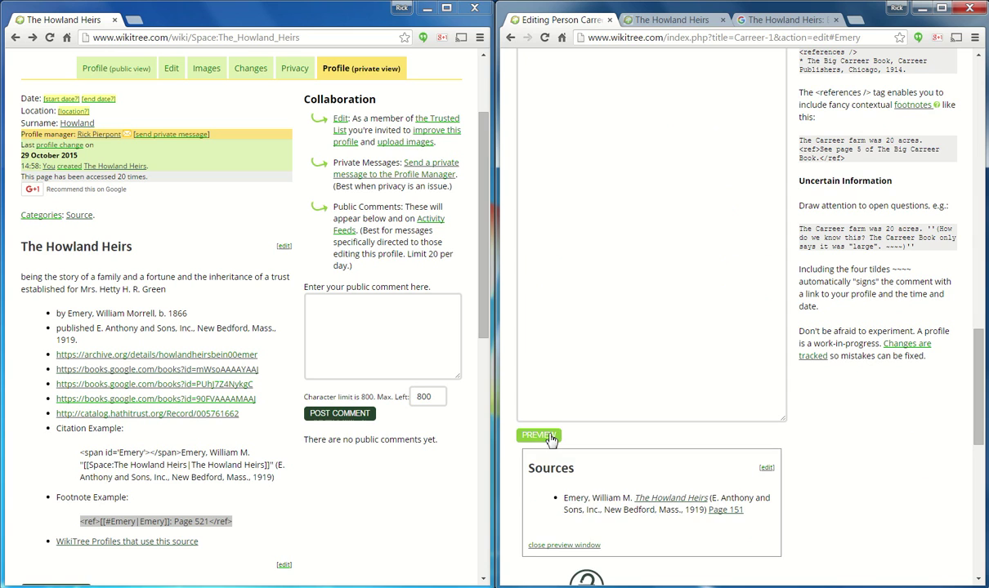
left_click_drag(977, 407, 979, 456)
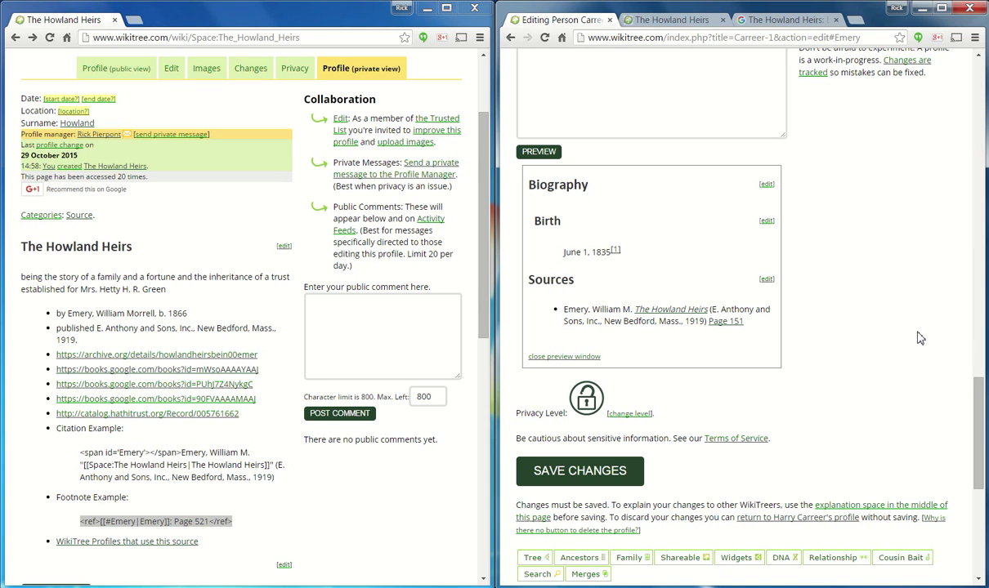
Add a "=== Footnotes ===" subheading below the Sources citation, with a "<references/>" tag on the line under it.
left_click_drag(981, 391, 940, 267)
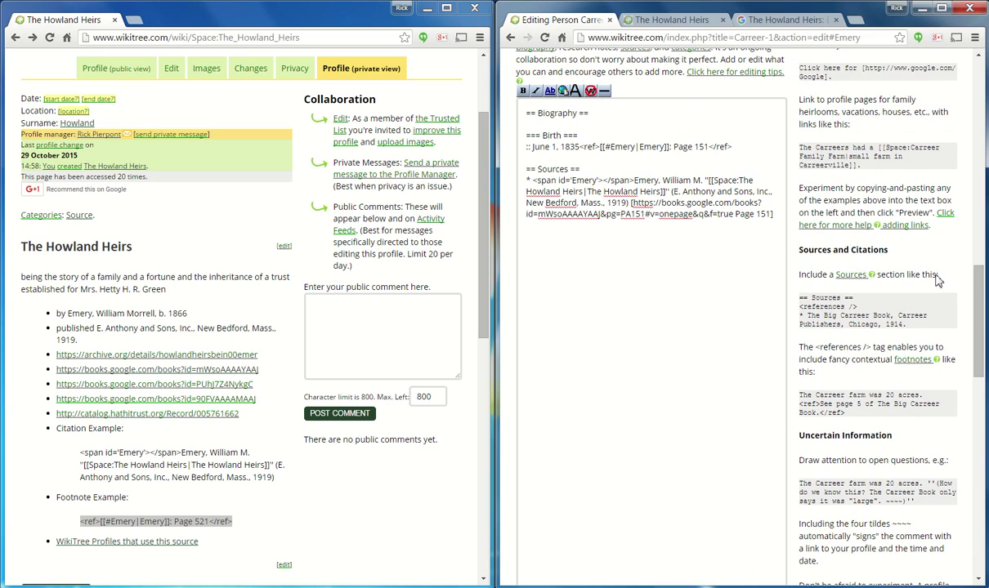
left_click(780, 215)
key("Return")
key("Return")
type("===")
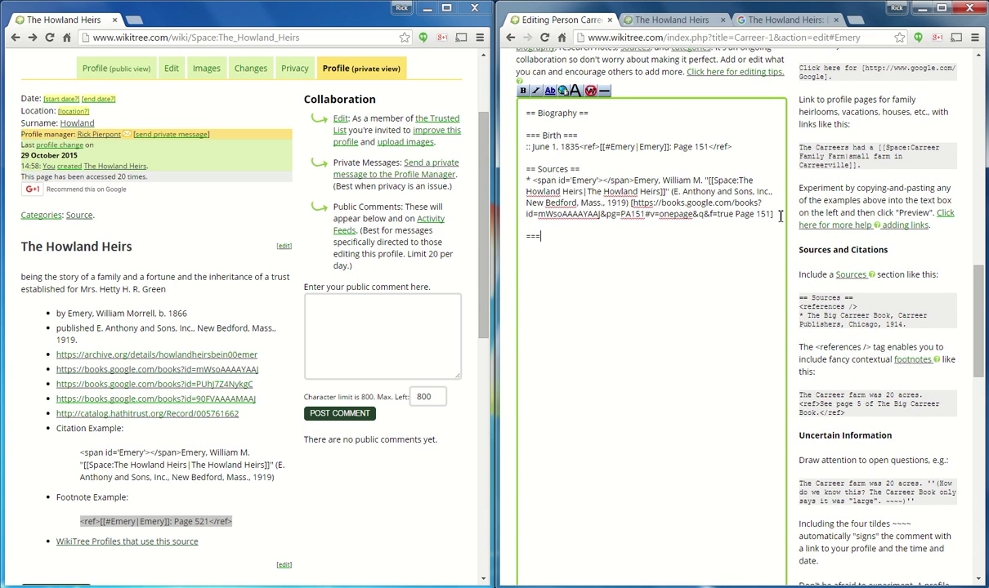
type(" Footnotes ")
type("===")
key("Return")
type("<references")
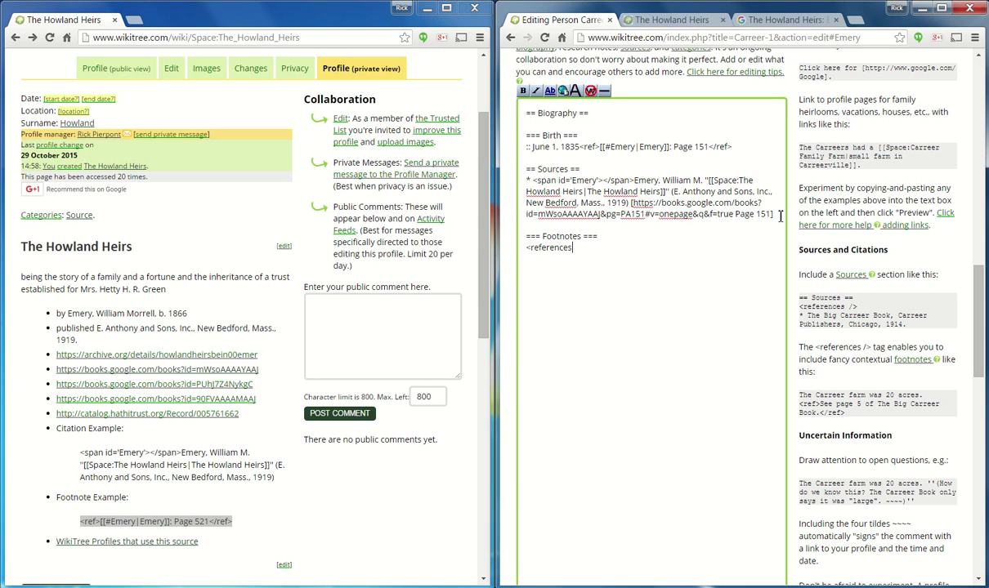
type("/>")
Preview the profile text again and examine the Footnotes section.
scroll(642, 310, "down", 5)
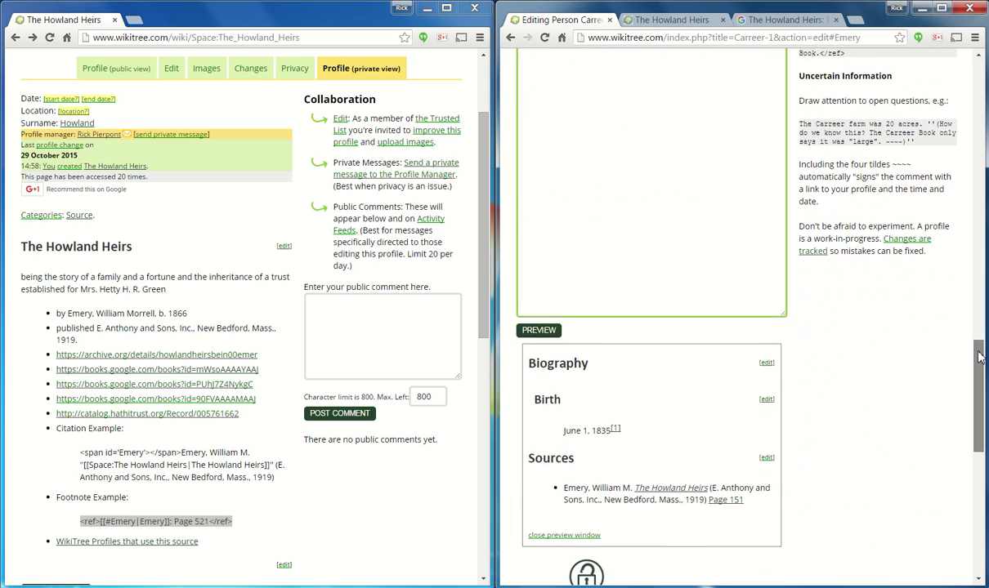
left_click(539, 314)
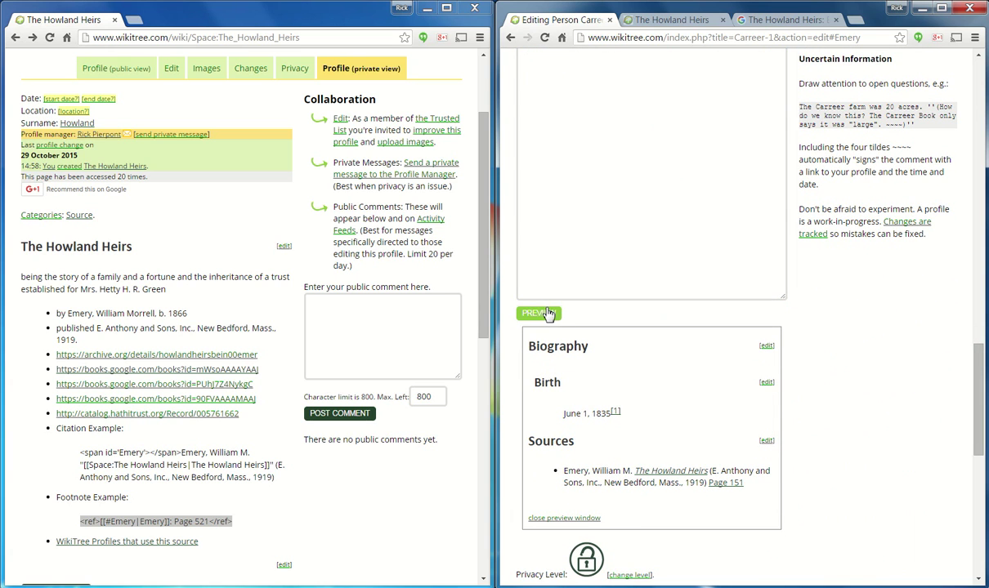
scroll(932, 327, "down", 3)
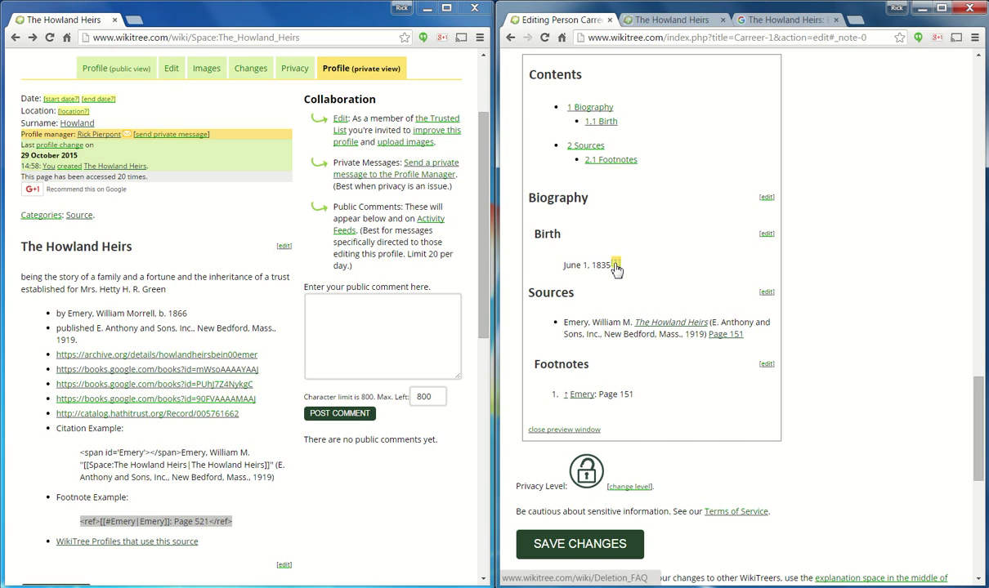
Test the birth date's footnote marker and the footnote's source link in the preview, and return to the source page.
left_click(615, 265)
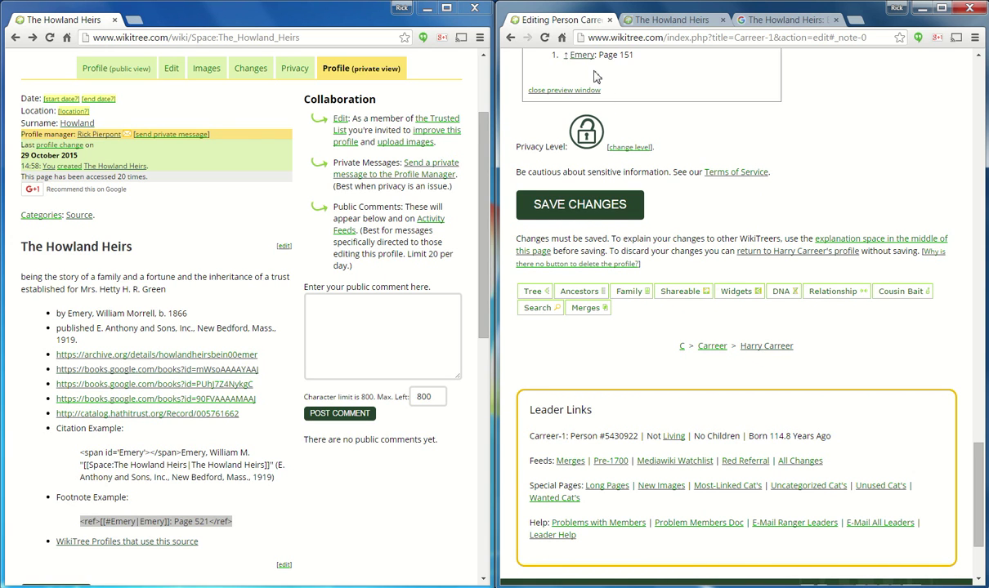
scroll(977, 460, "up", 1)
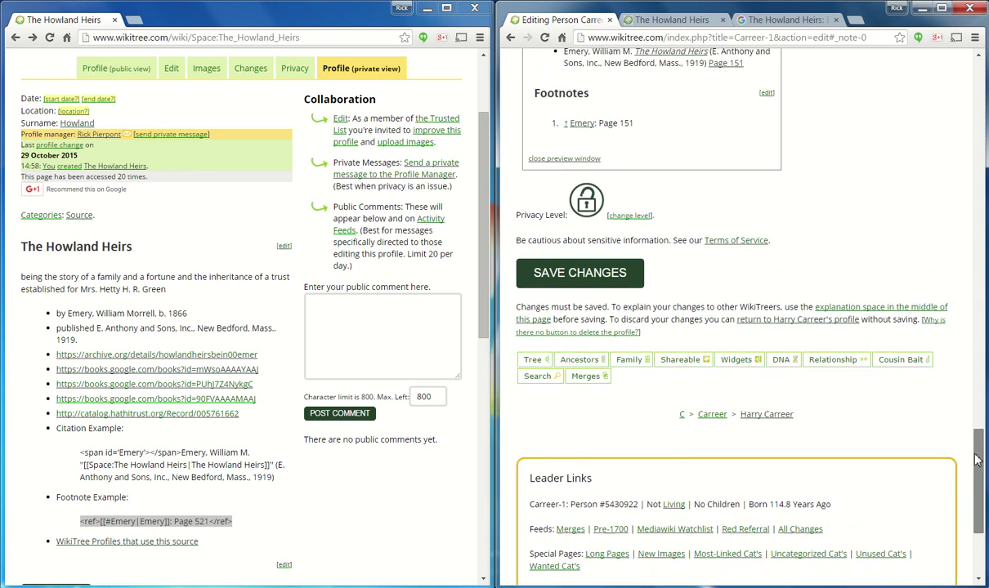
scroll(977, 460, "up", 1)
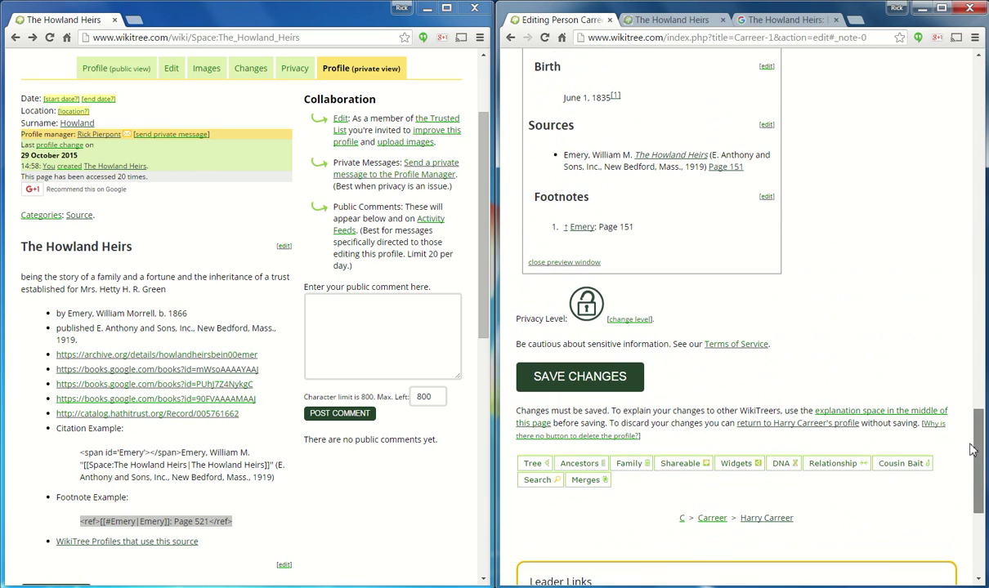
left_click(584, 229)
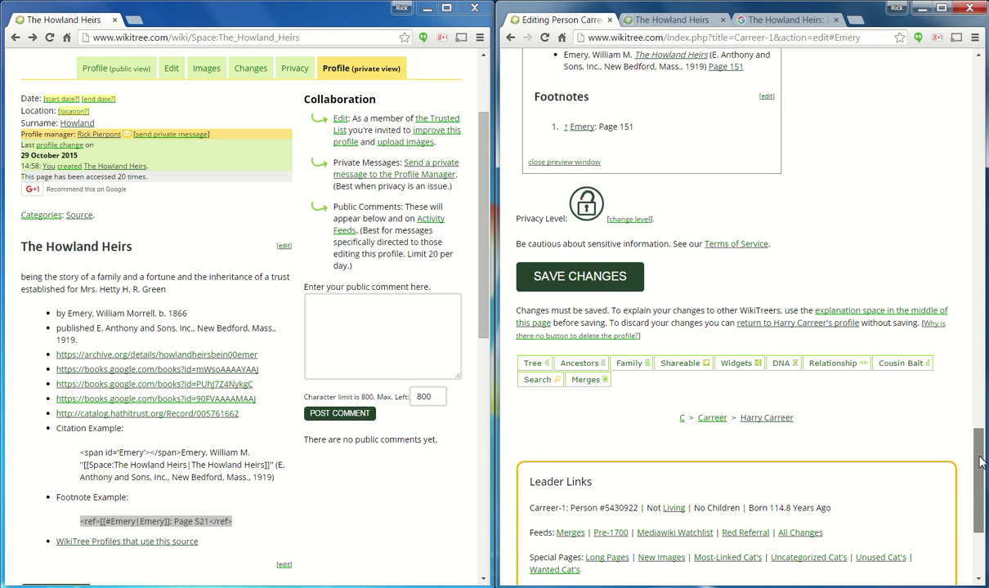
scroll(974, 425, "up", 2)
scroll(974, 425, "up", 1)
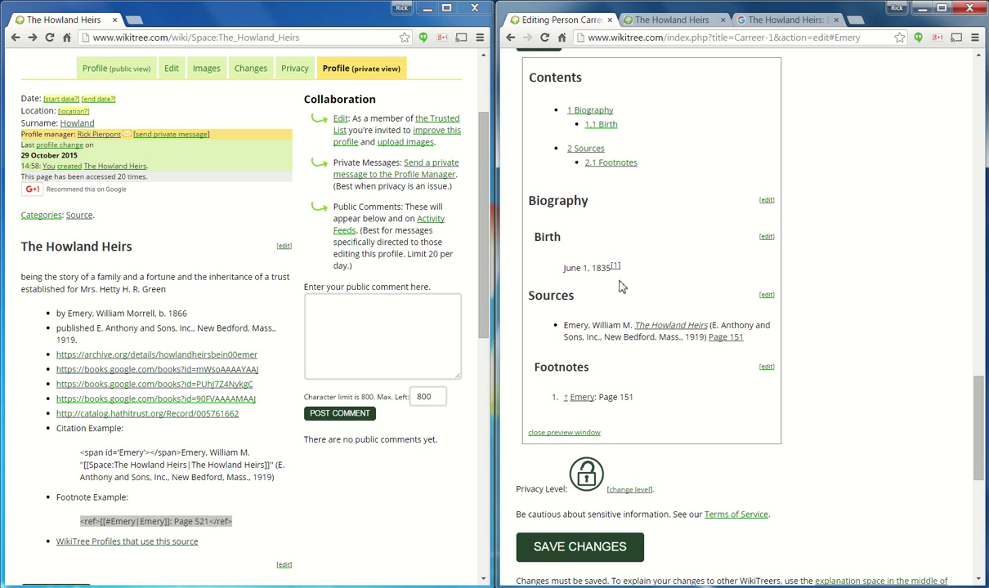
left_click(281, 387)
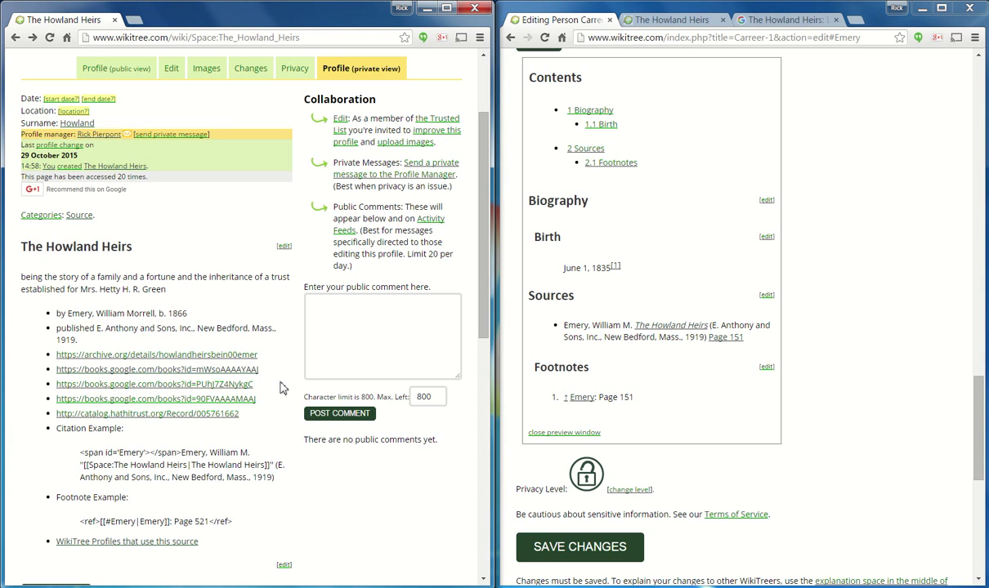